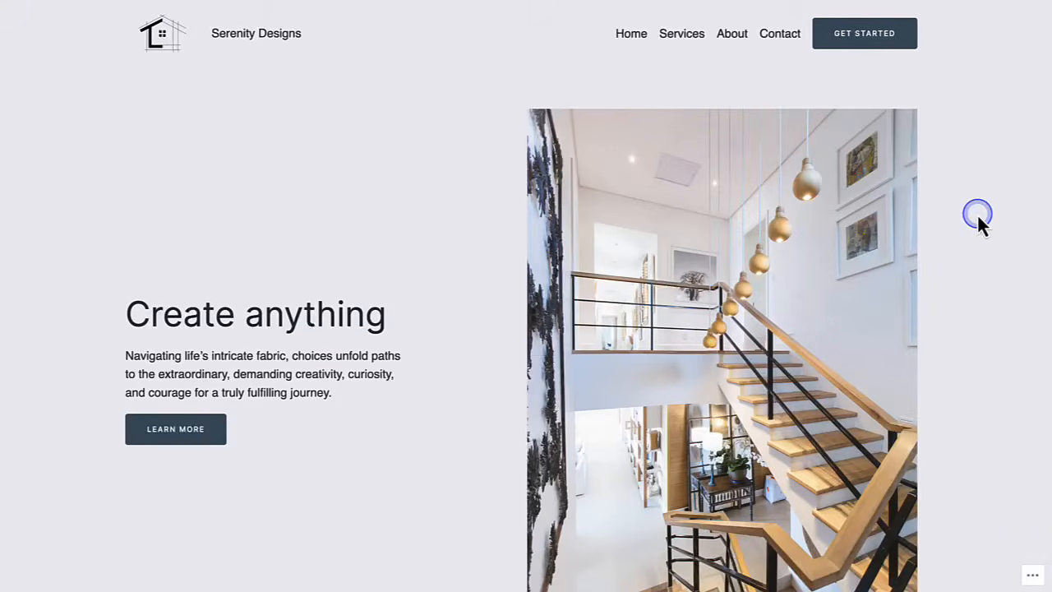
- Open the Site Editor through Appearance > Editor in the dashboard sidebar
scroll(977, 213, "down", 2)
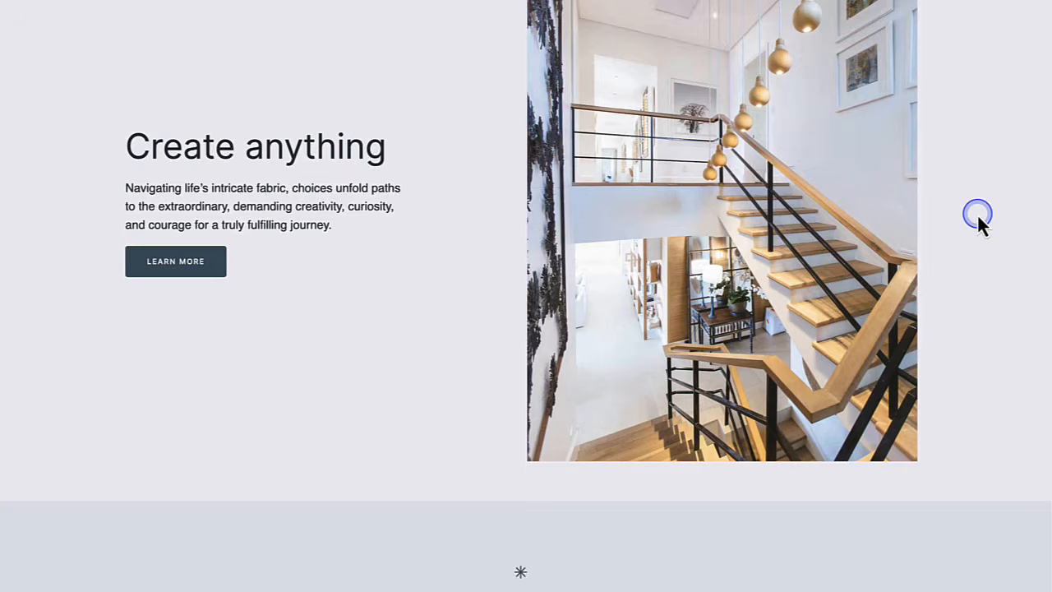
scroll(977, 213, "down", 1)
scroll(977, 213, "down", 3)
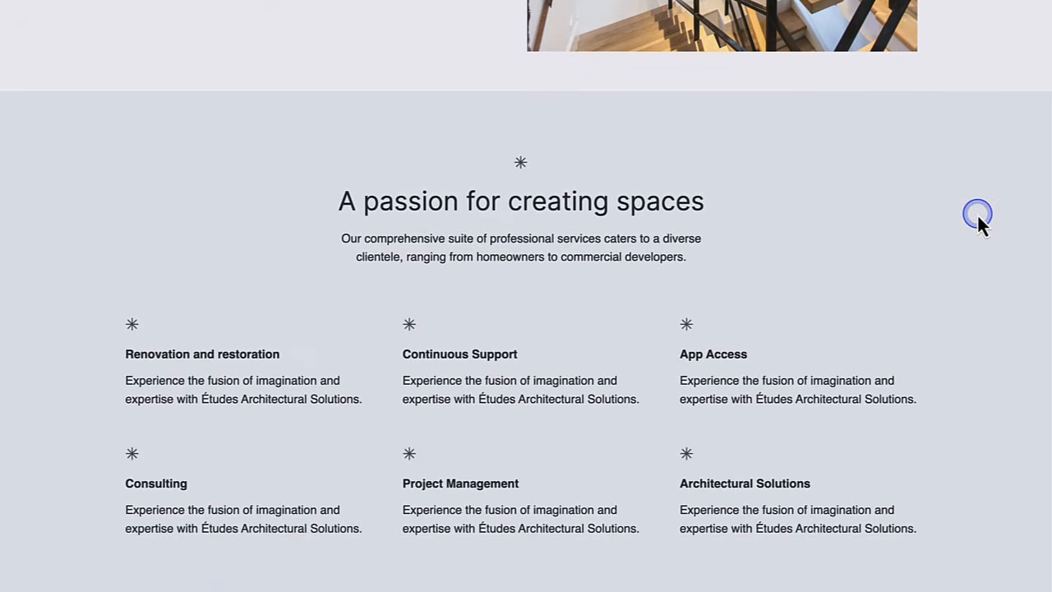
scroll(977, 213, "down", 3)
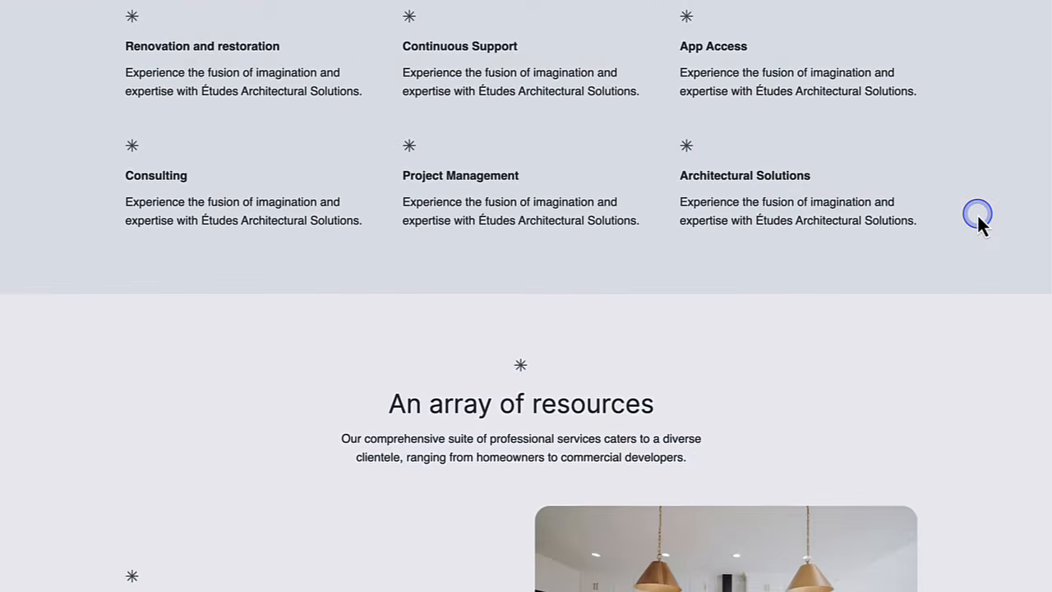
scroll(977, 213, "down", 2)
scroll(977, 214, "down", 4)
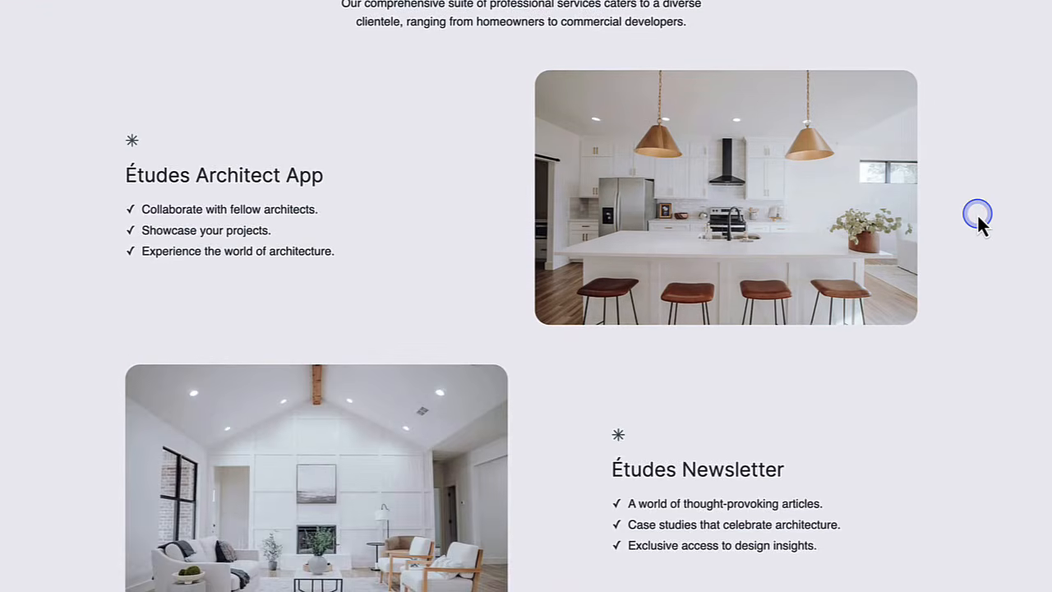
scroll(978, 216, "down", 3)
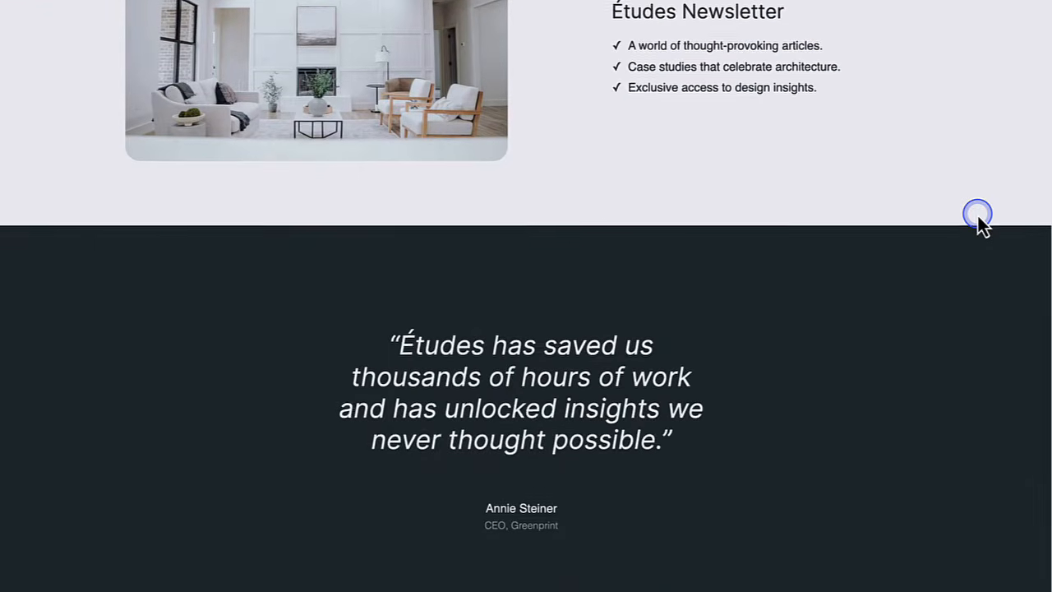
scroll(978, 217, "down", 3)
scroll(978, 217, "down", 1)
scroll(978, 217, "down", 5)
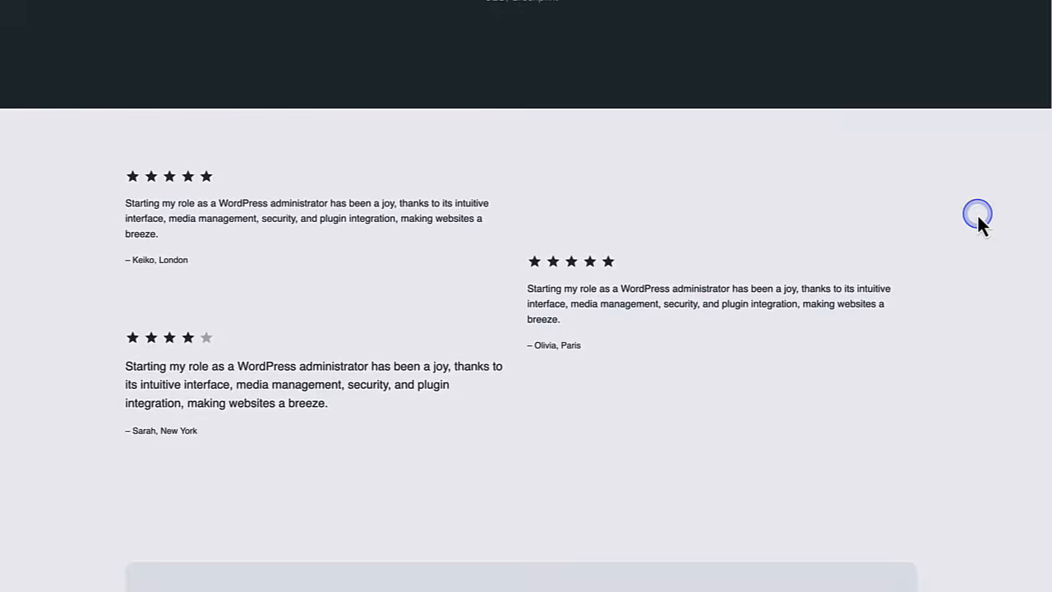
scroll(977, 214, "down", 2)
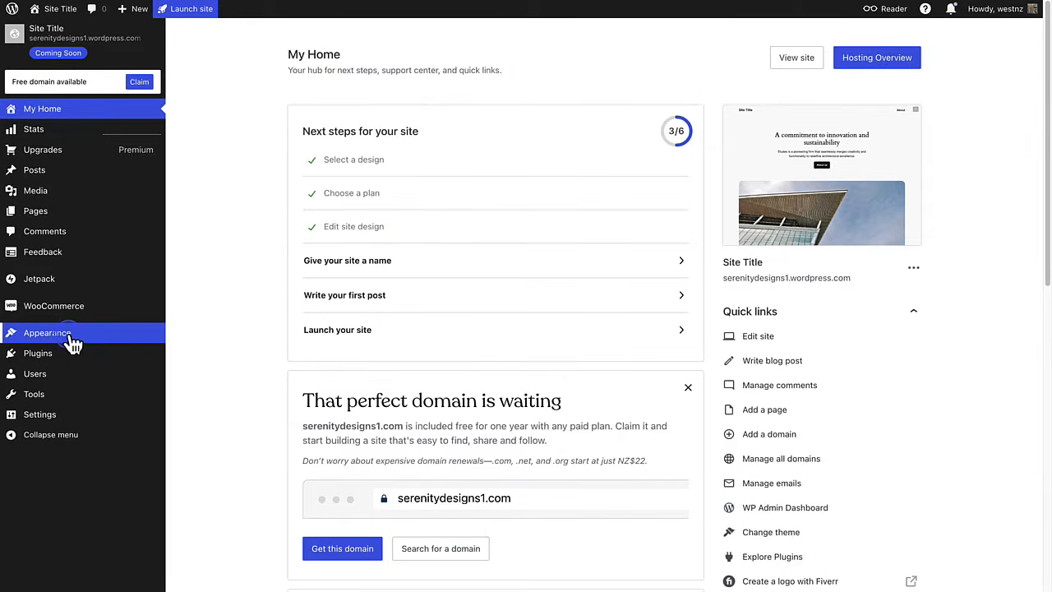
mouse_move(70, 338)
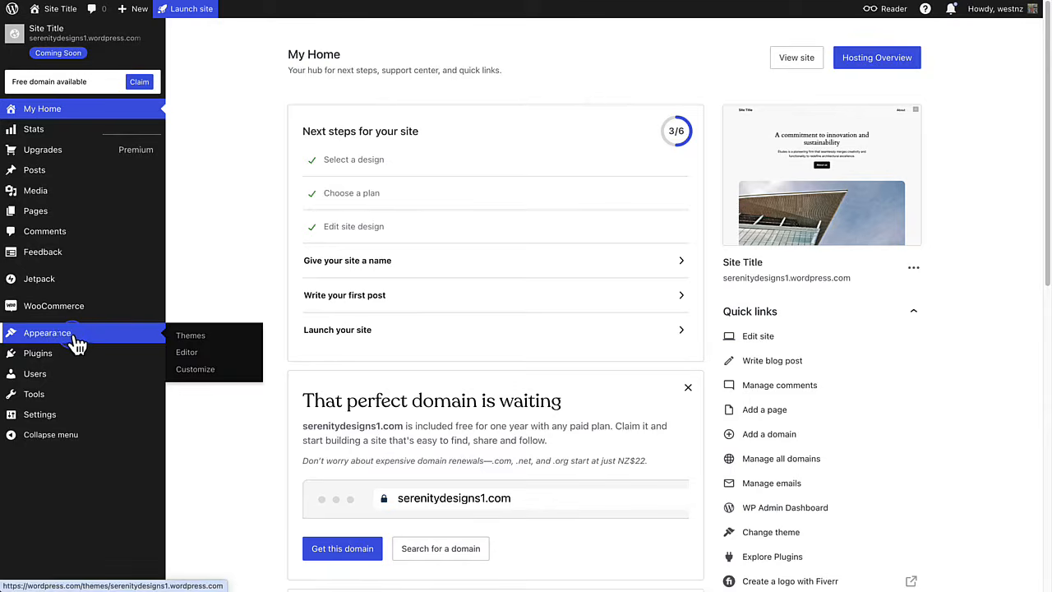
left_click(188, 353)
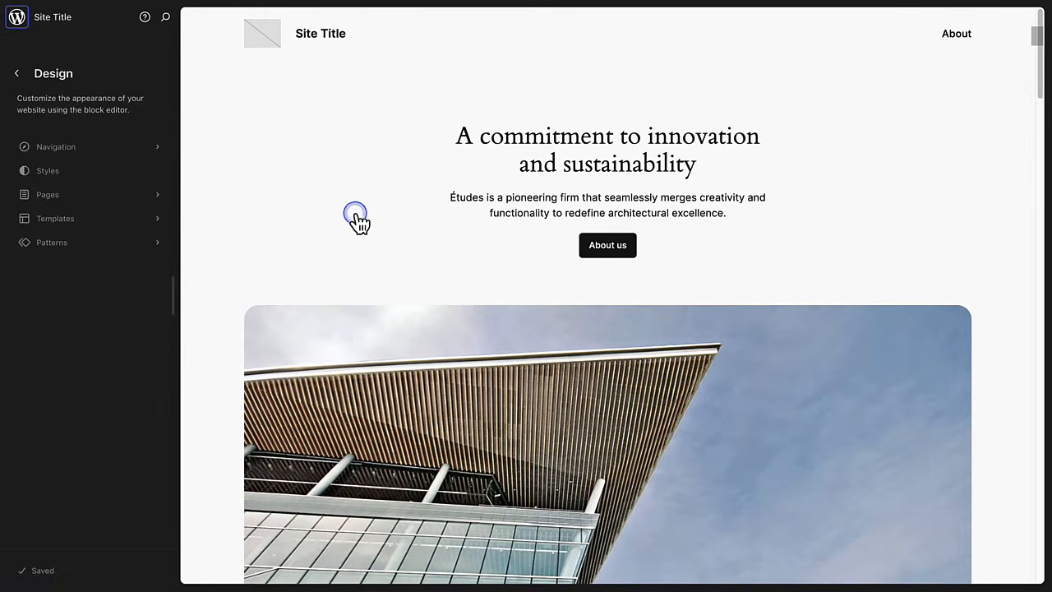
- Open the Blog Home template and select its intro heading, paragraph and About us button
left_click(356, 219)
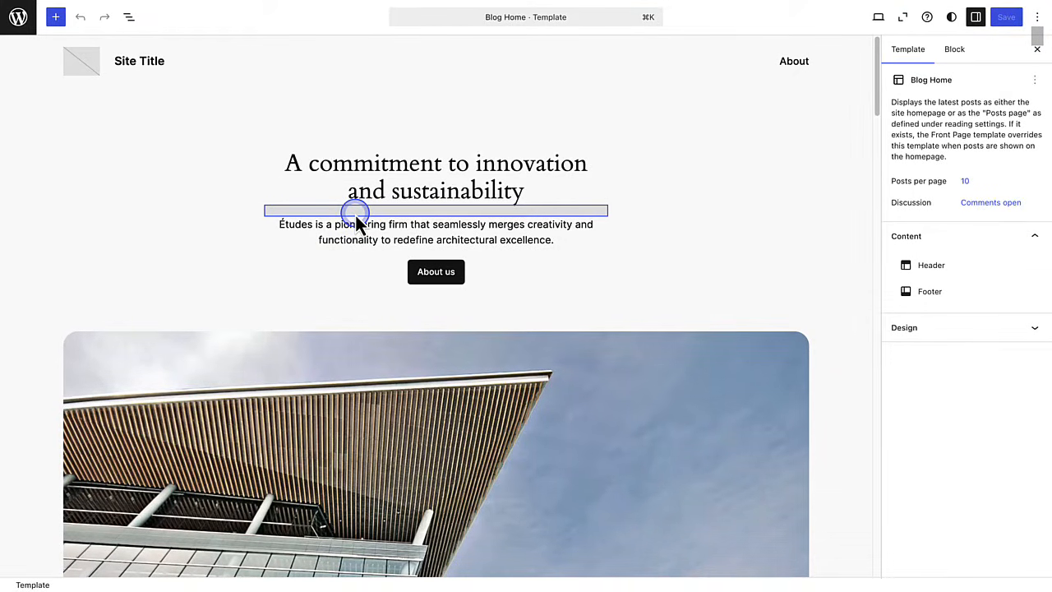
left_click(402, 173)
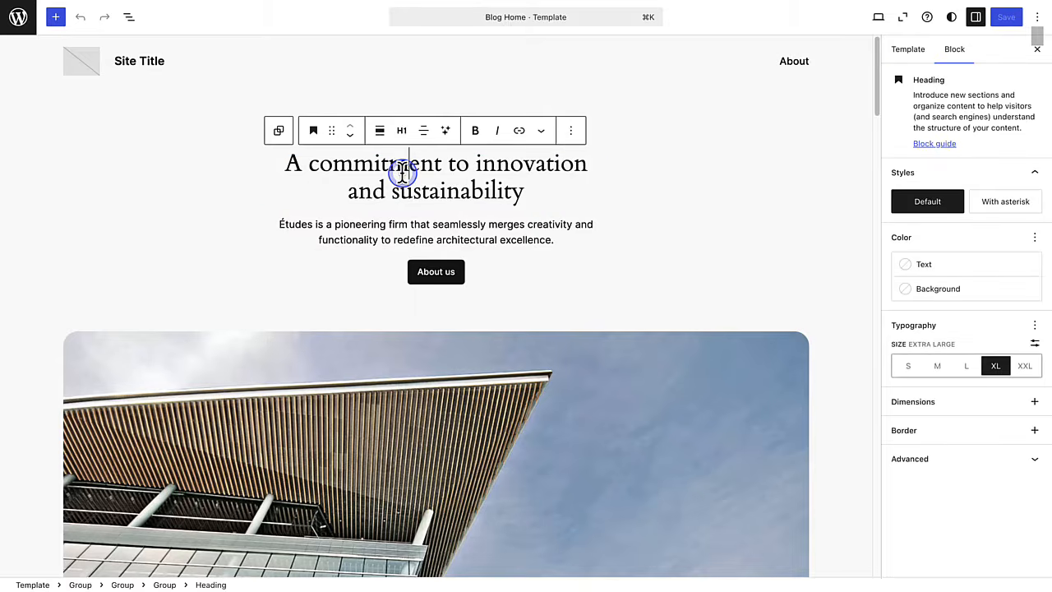
left_click(405, 222)
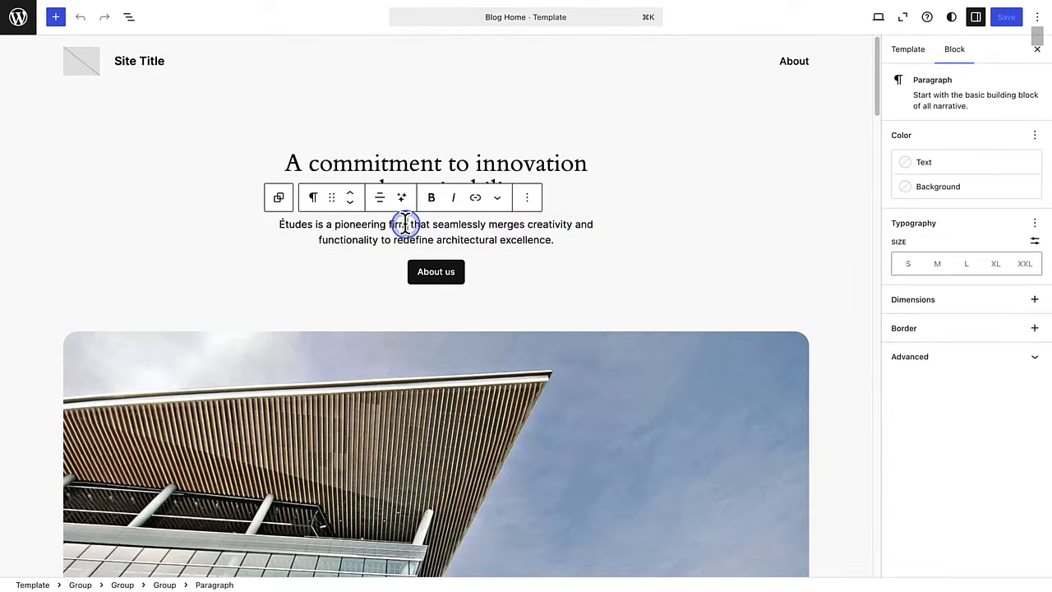
left_click(433, 271)
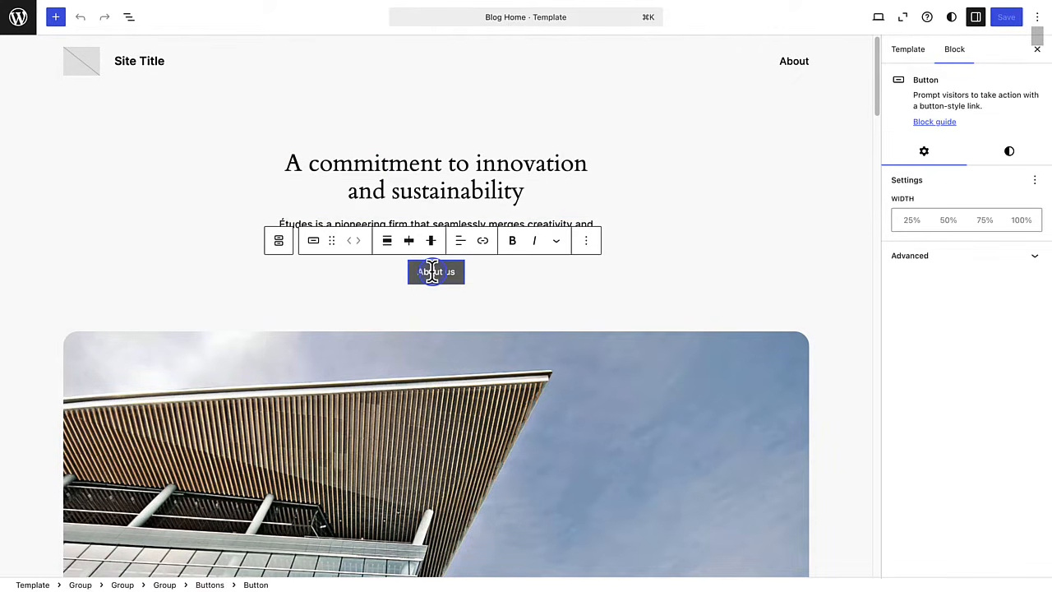
- Select the large building photo and bring up the block library
scroll(450, 308, "down", 2)
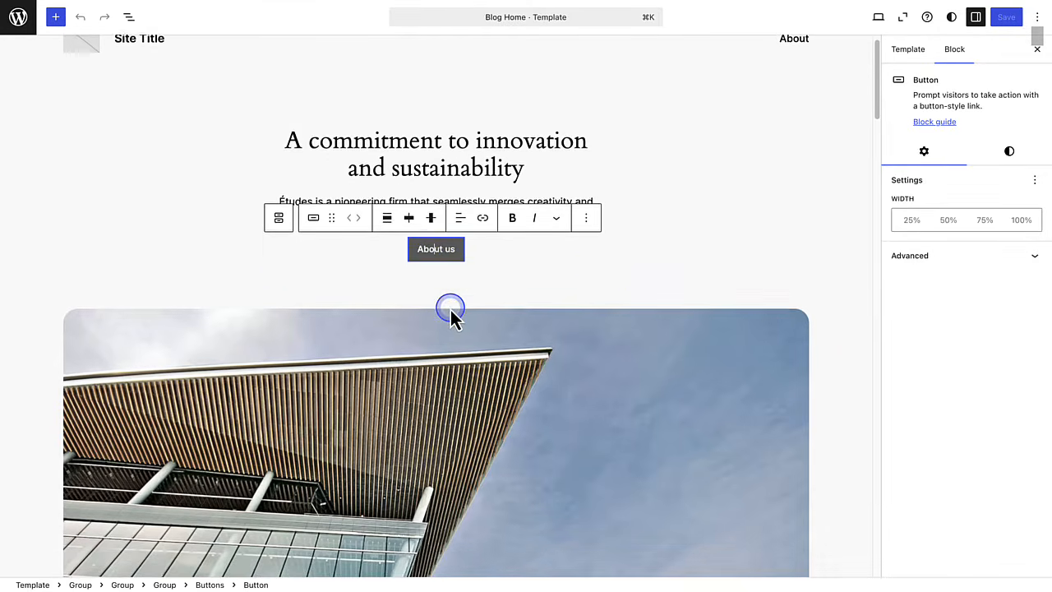
scroll(451, 310, "down", 2)
left_click(445, 302)
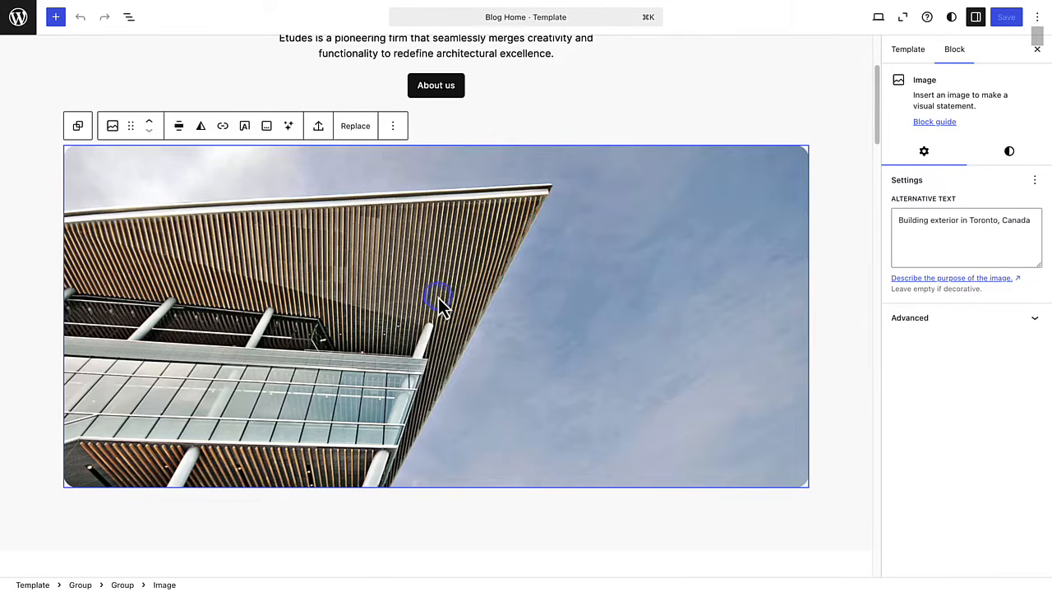
left_click(57, 20)
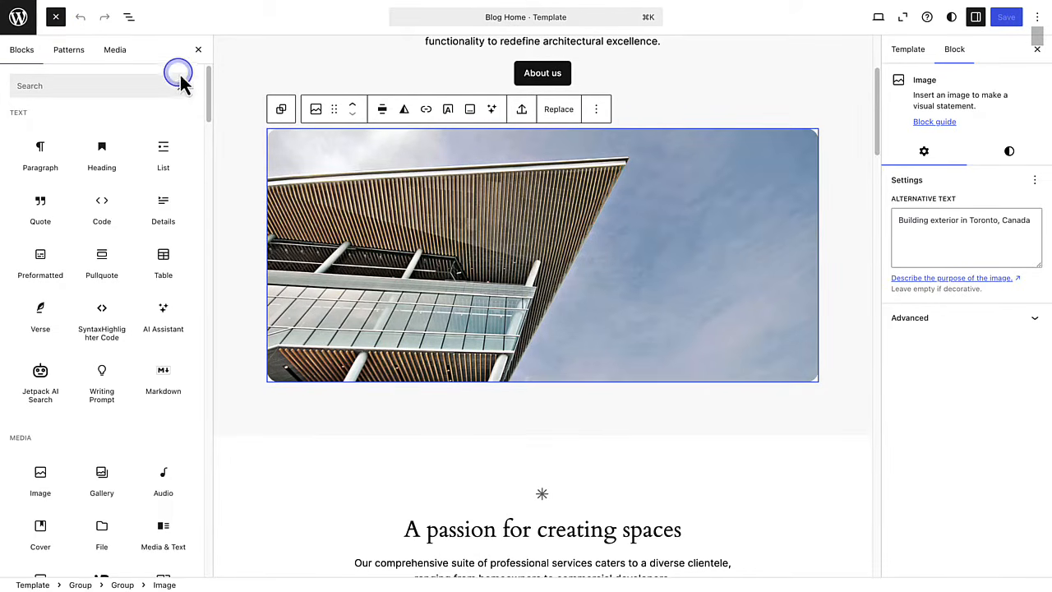
- Search the block library for 'Image', clear the search and close the library without inserting anything
mouse_move(208, 83)
left_mouse_down()
mouse_move(209, 131)
mouse_move(209, 82)
left_mouse_up()
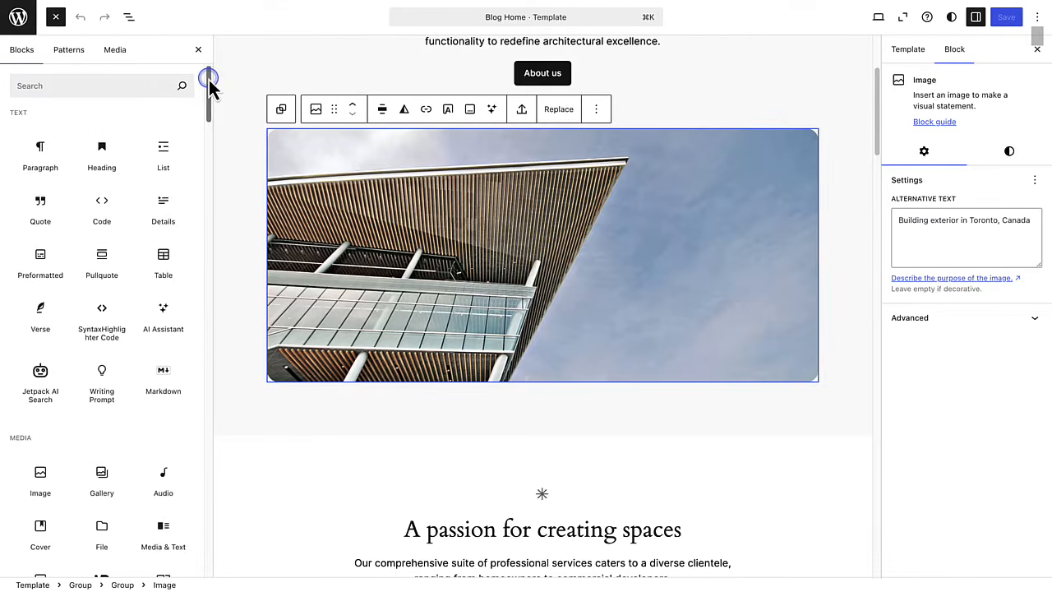
left_click(72, 86)
type("Image")
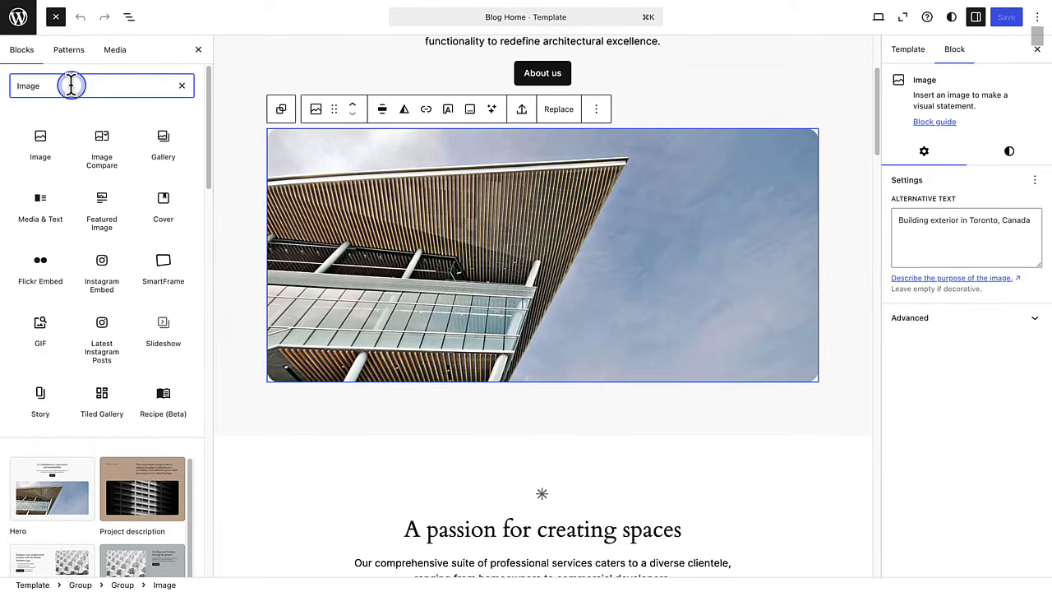
left_click(182, 85)
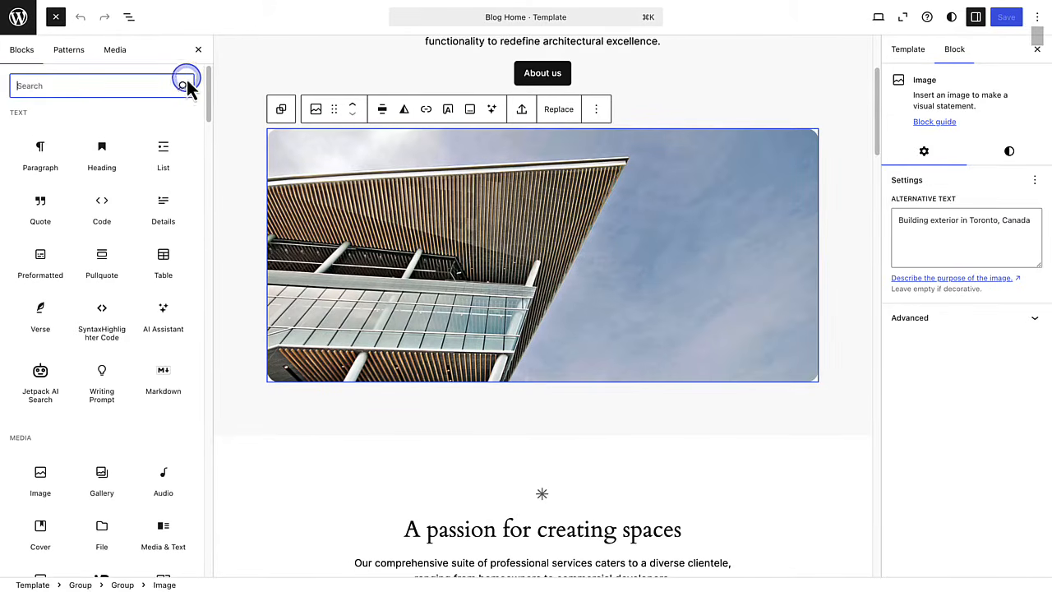
left_click(198, 50)
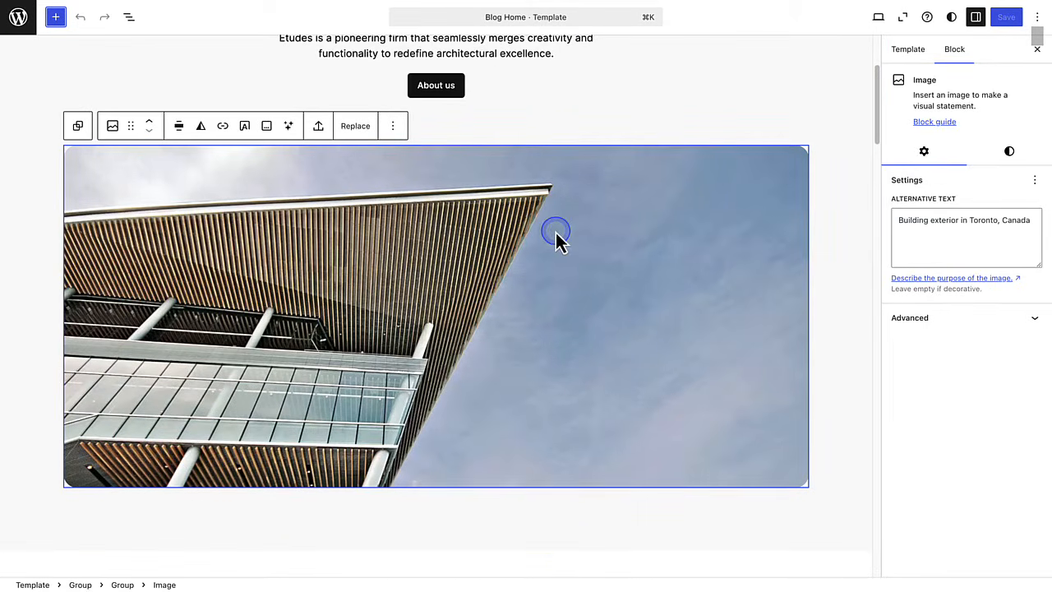
scroll(555, 233, "down", 6)
scroll(558, 232, "down", 10)
scroll(558, 233, "down", 3)
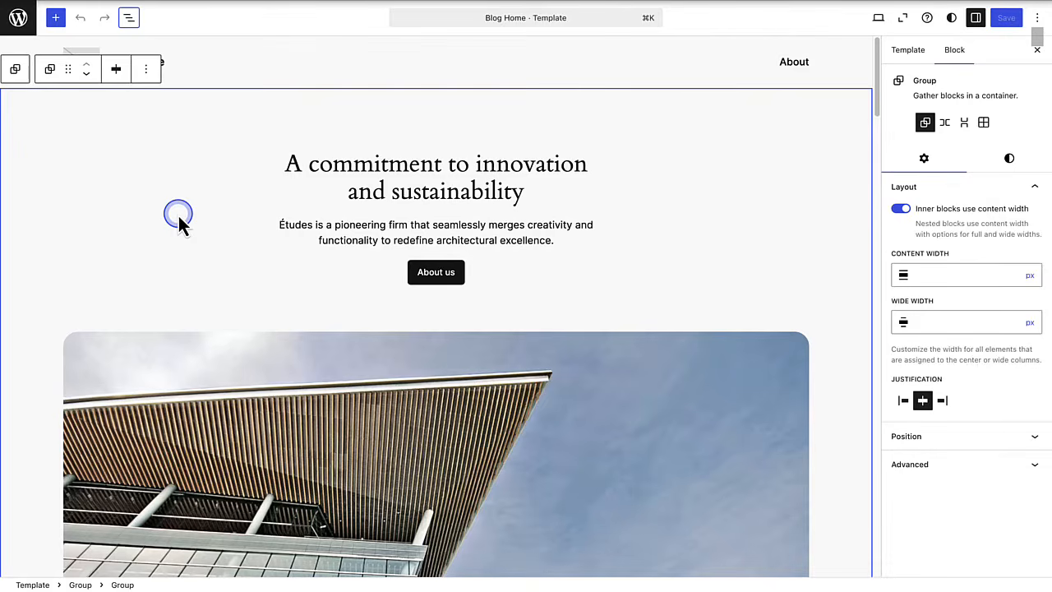
- In List View, move the intro Group below the services Group, then undo the move
left_click(129, 19)
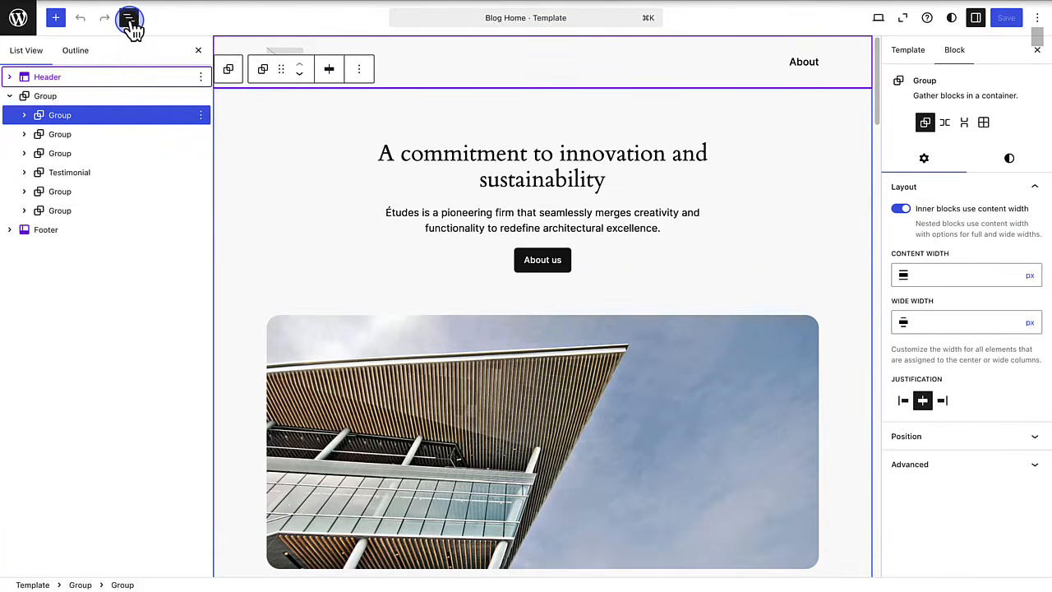
left_click(25, 116)
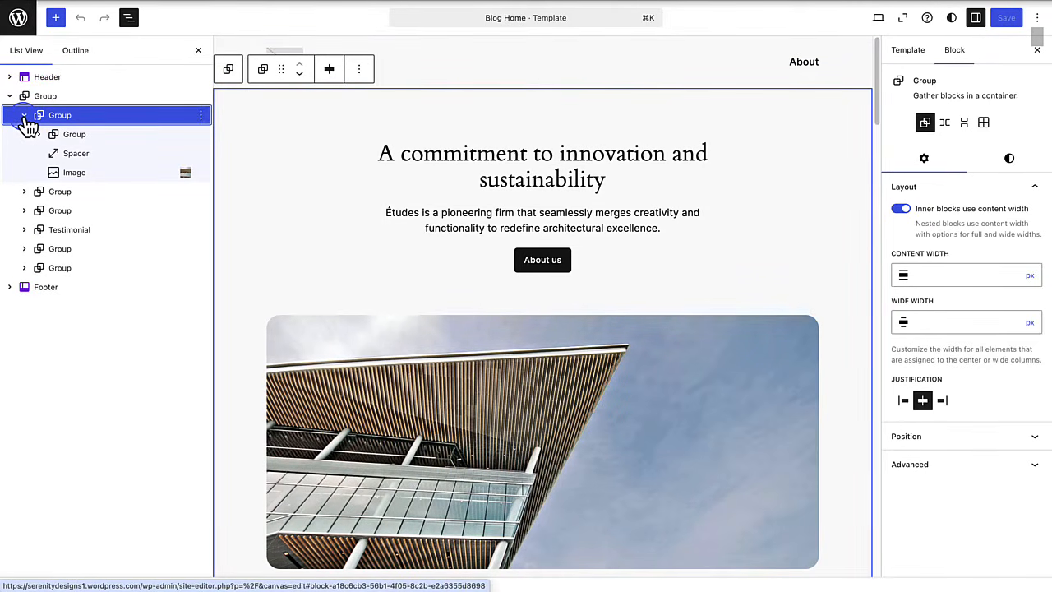
left_click(25, 115)
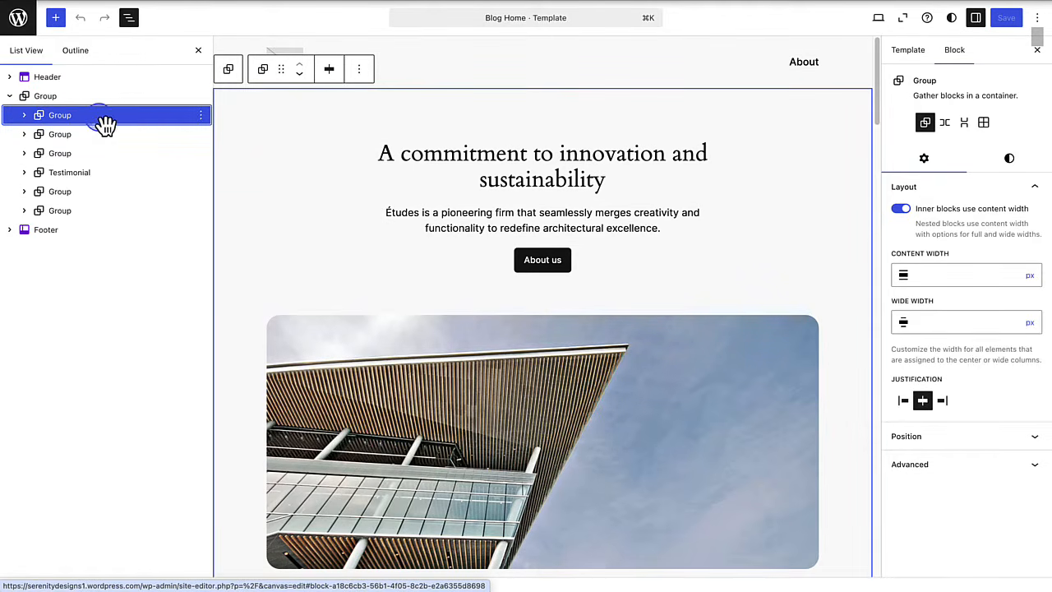
left_click_drag(113, 124, 96, 162)
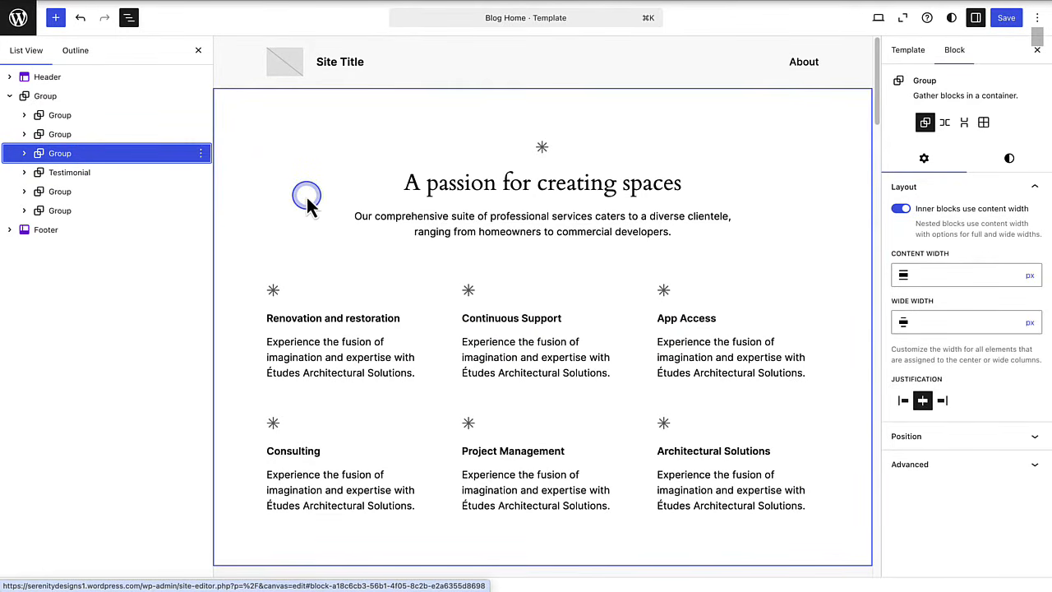
scroll(304, 195, "down", 4)
scroll(302, 198, "down", 8)
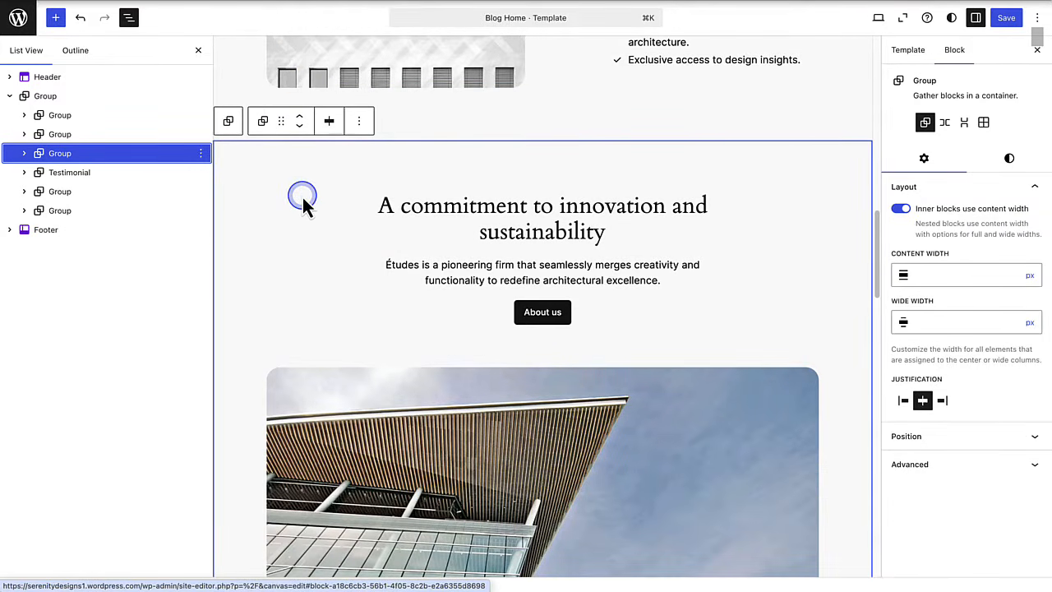
left_click(81, 19)
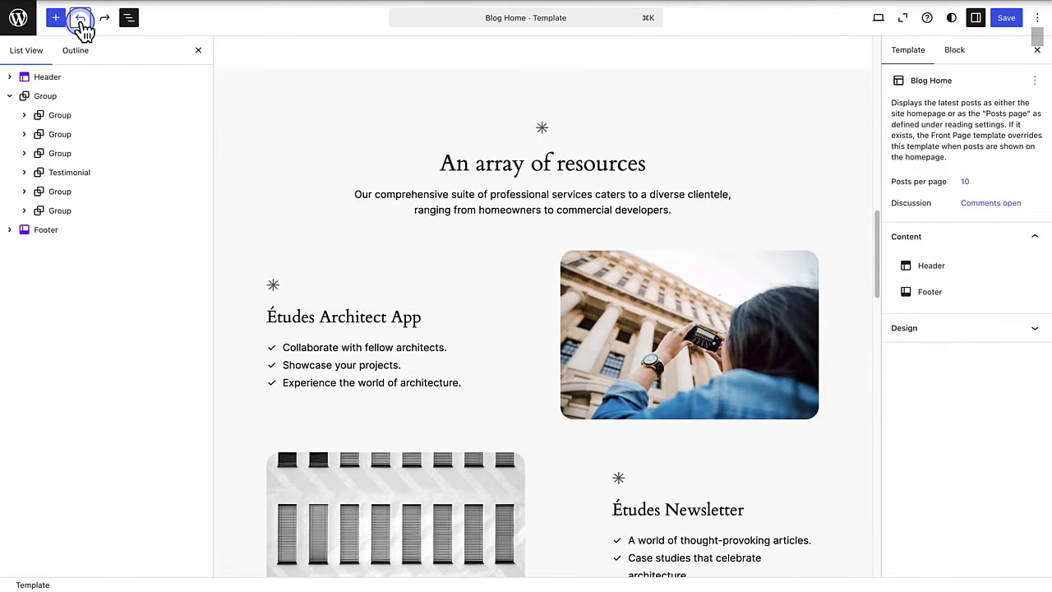
left_click(174, 103)
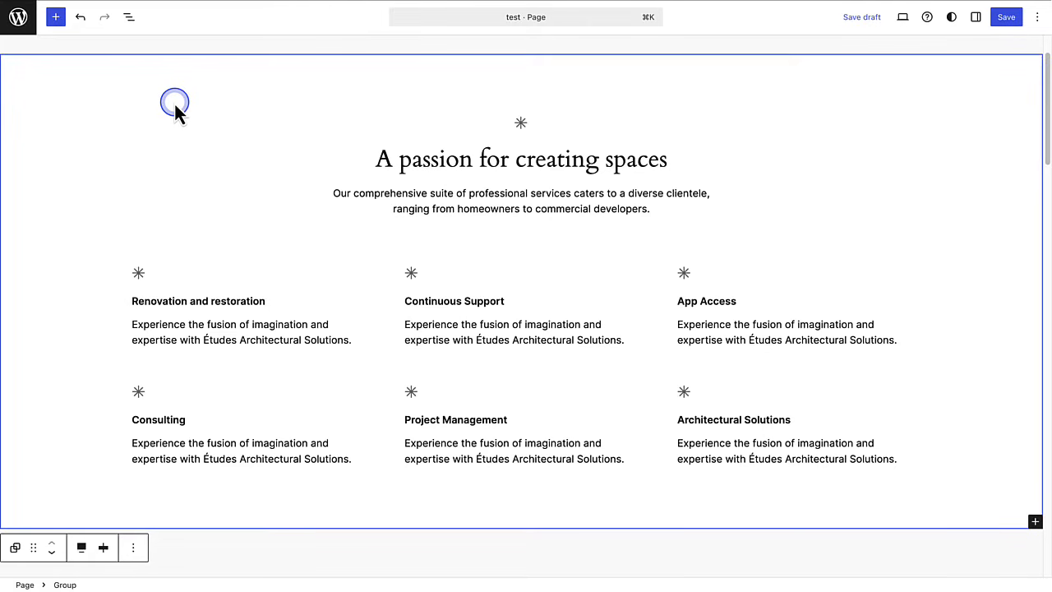
left_click(427, 161)
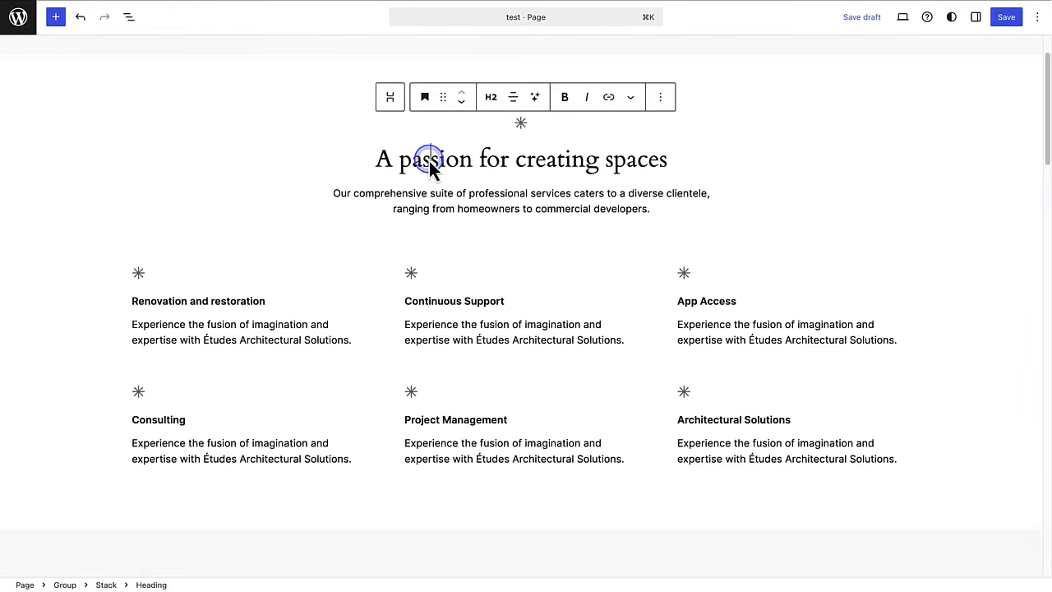
left_click(443, 98)
left_click_drag(445, 100, 445, 232)
left_click(288, 119)
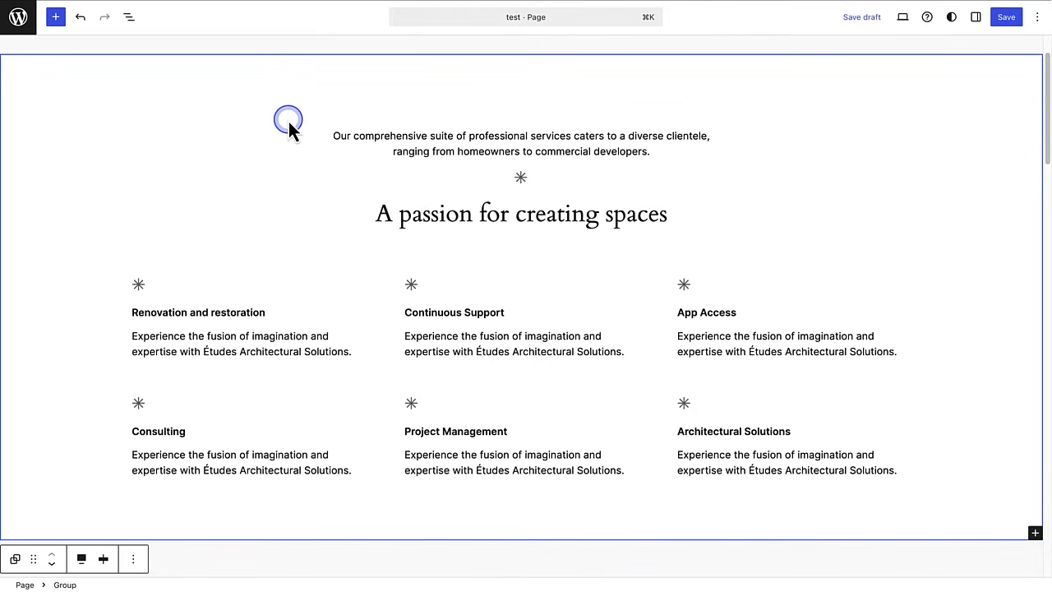
left_click(81, 18)
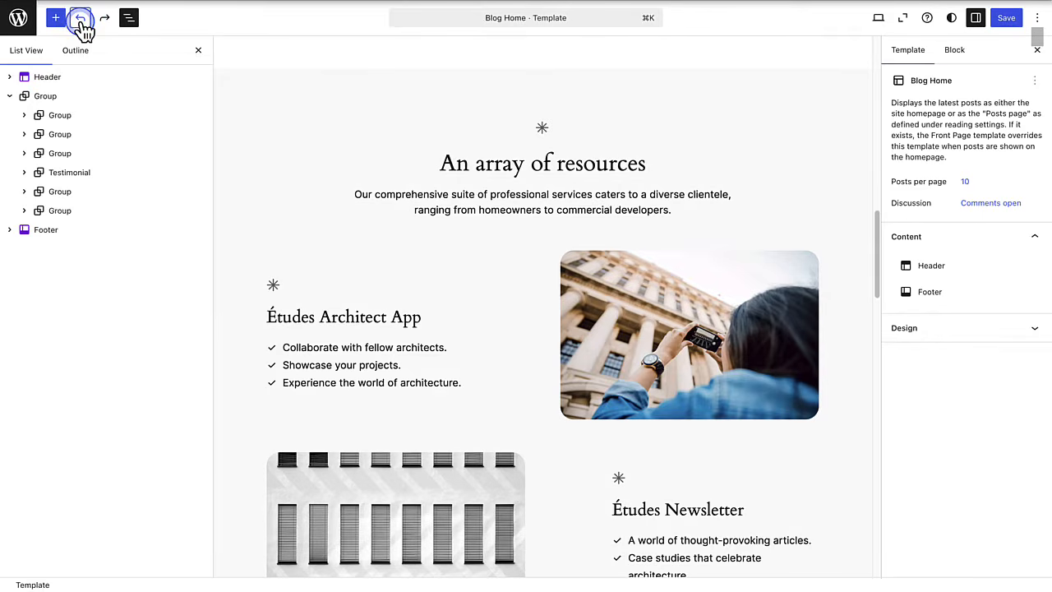
left_click(70, 119)
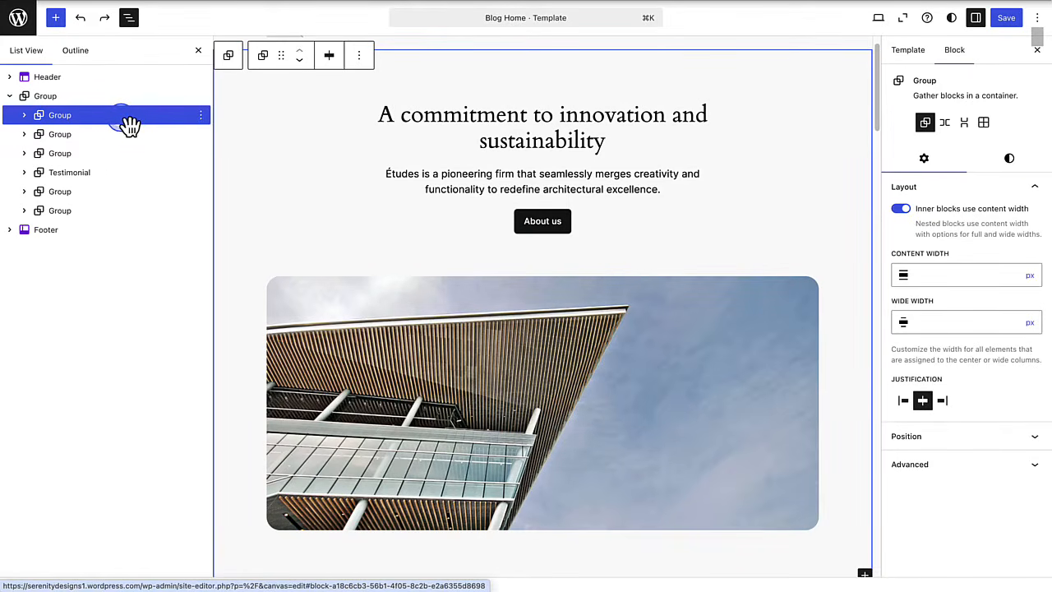
left_click(201, 119)
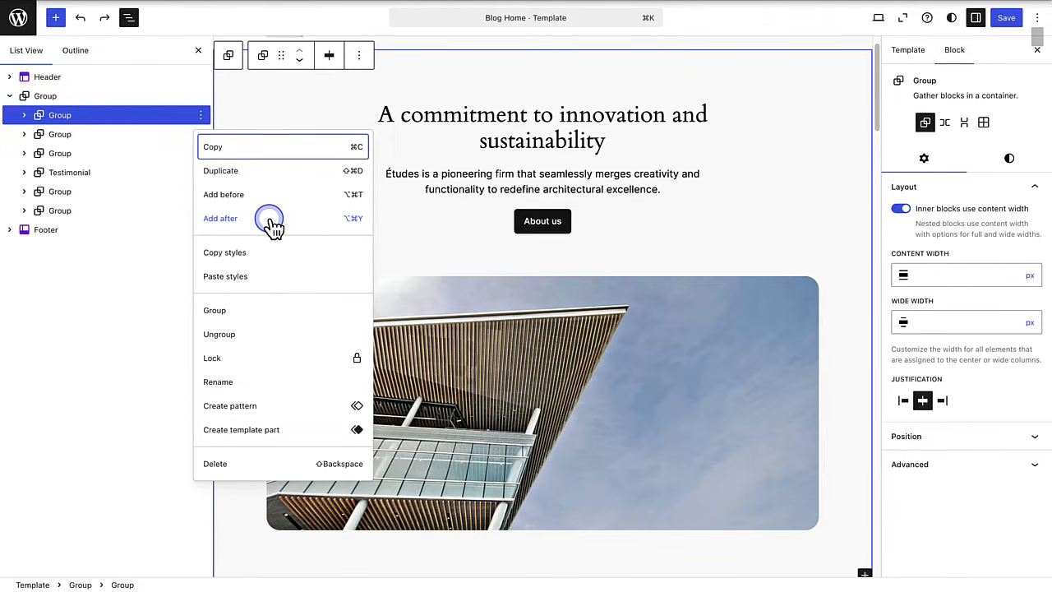
left_click(223, 196)
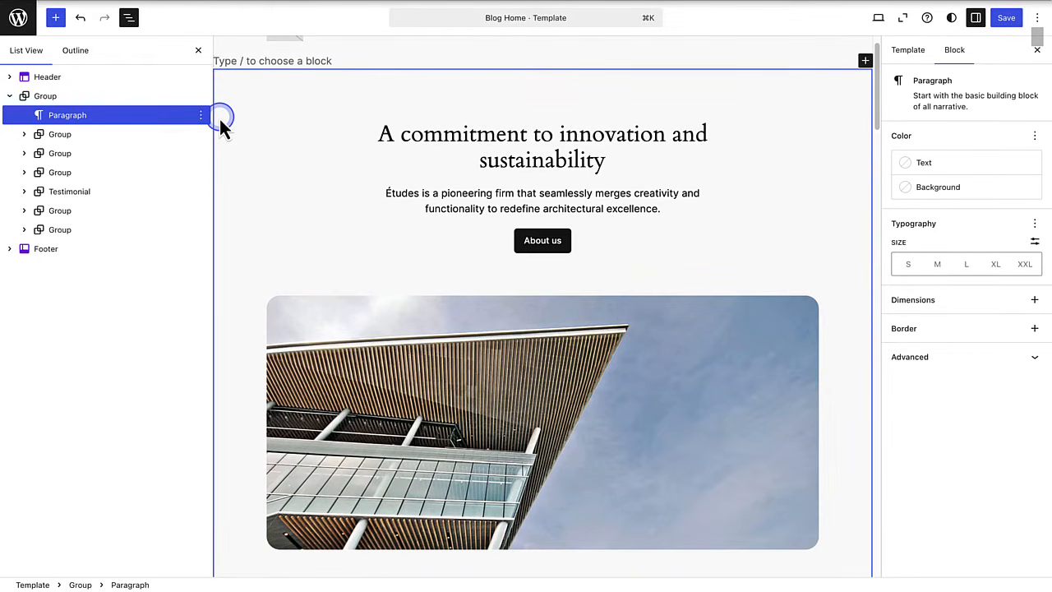
type("Content")
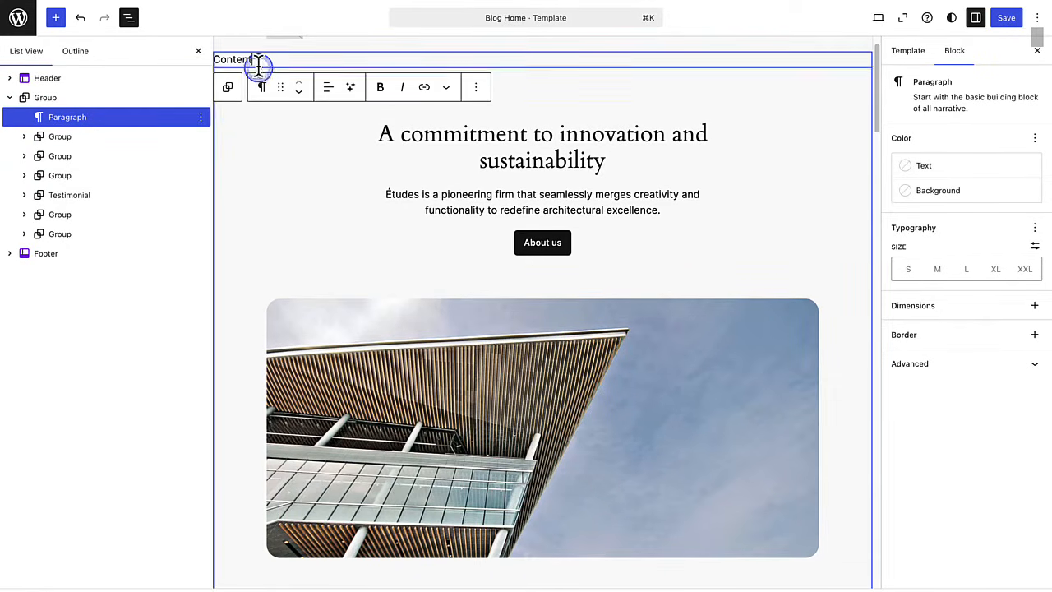
left_click_drag(258, 61, 215, 66)
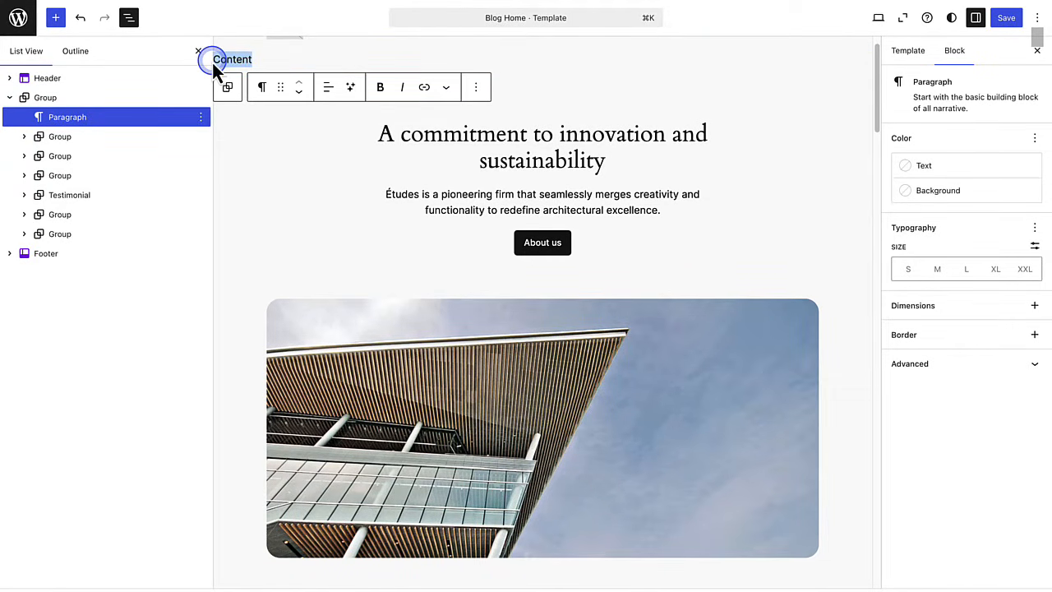
key("BackSpace")
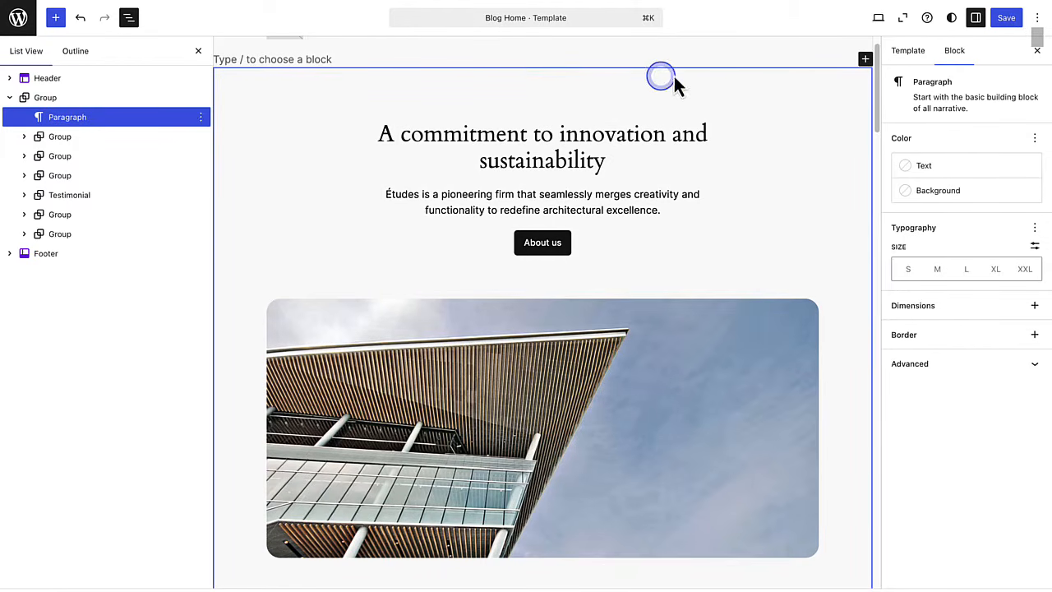
left_click(865, 59)
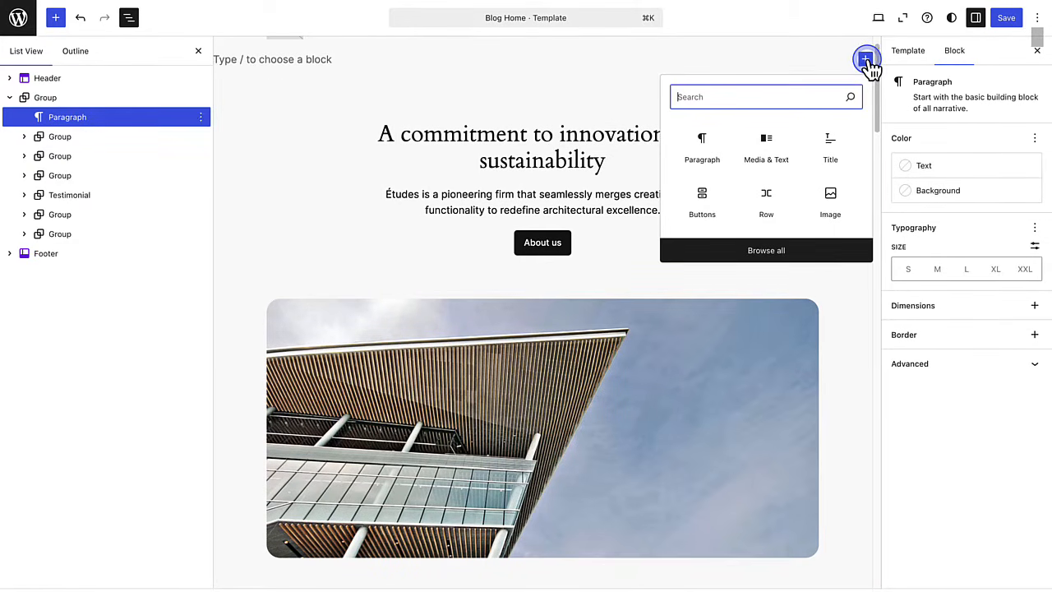
left_click(721, 97)
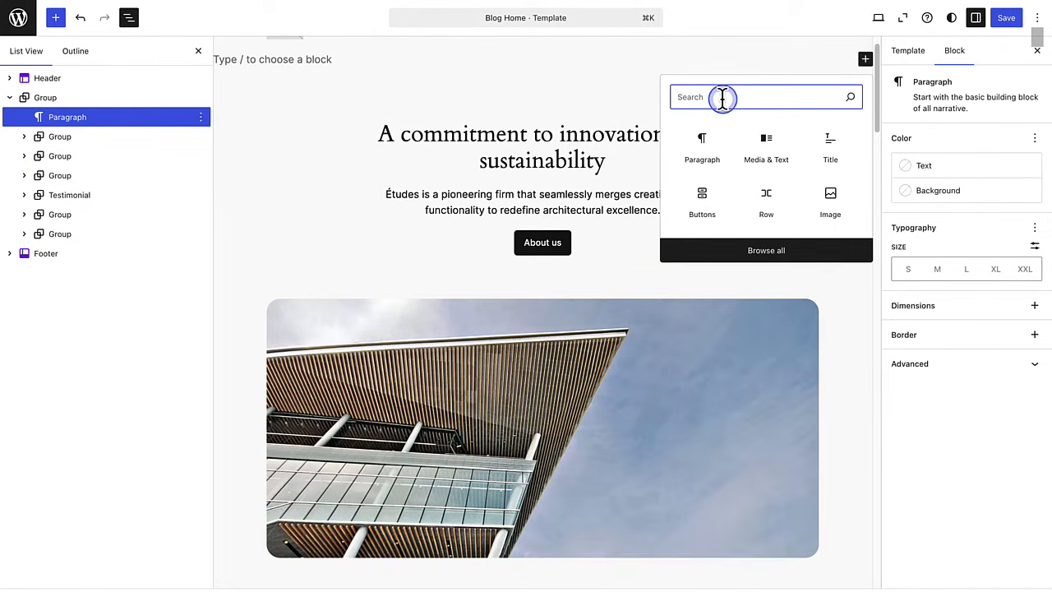
left_click(762, 154)
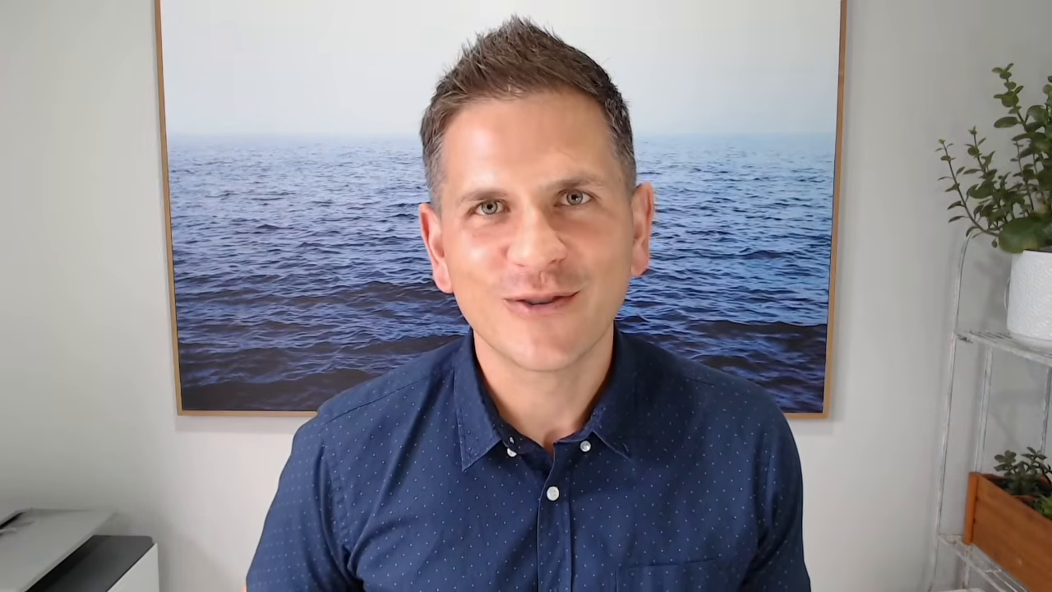
left_click(302, 202)
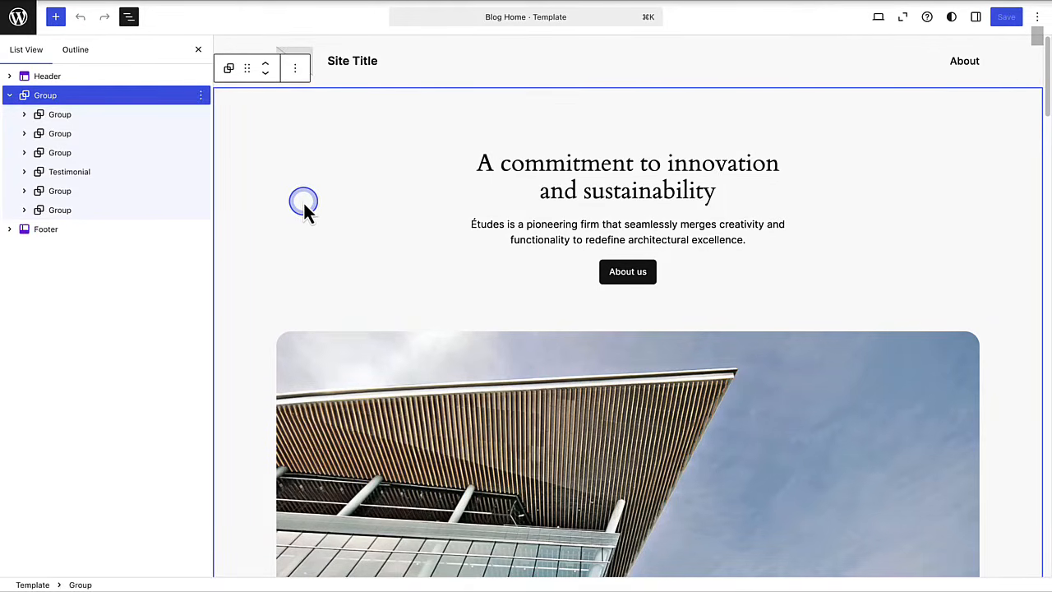
left_click(549, 179)
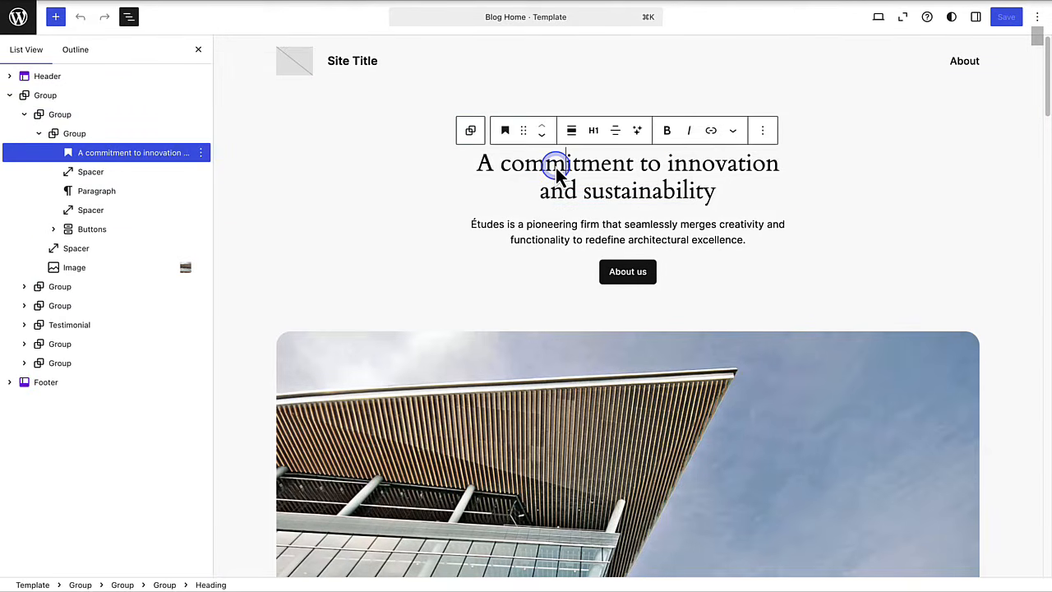
- Change the intro heading to 'Interior Design', leaving it plain after trying bold and italic
left_click(482, 172)
left_click_drag(482, 171, 669, 204)
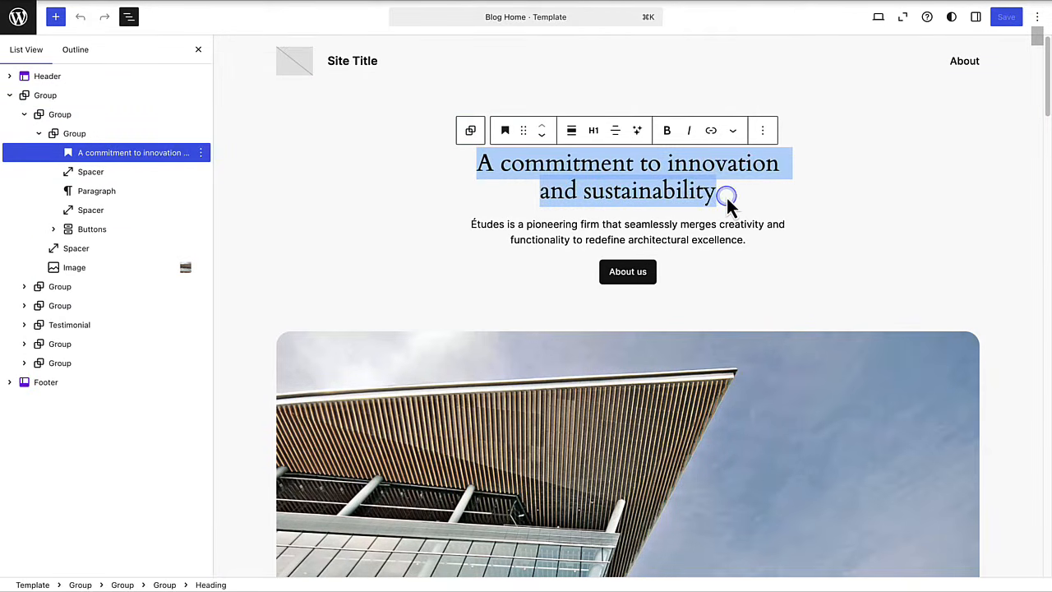
type("Interio")
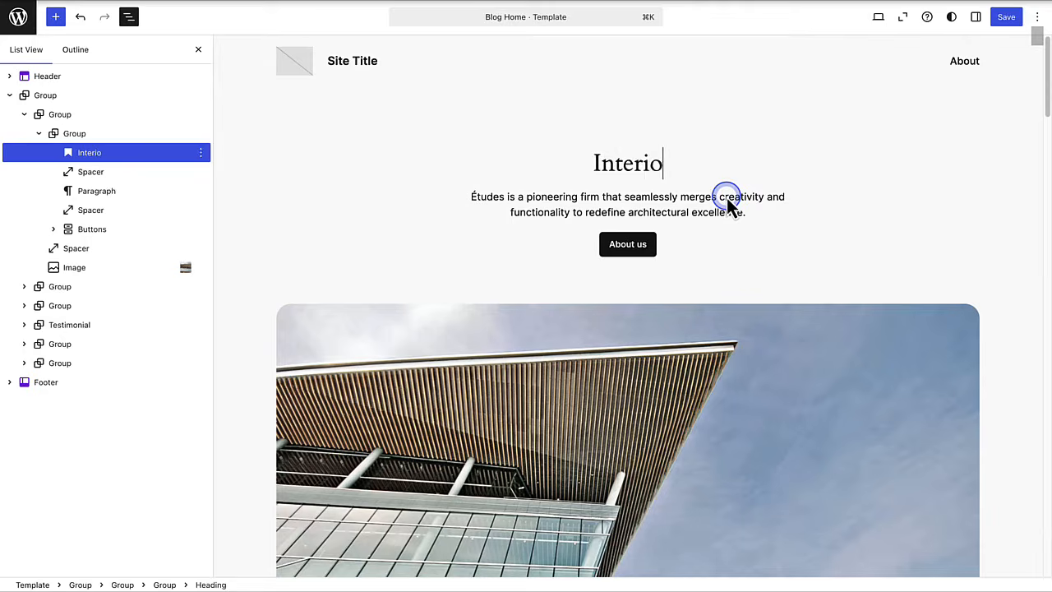
type("r Design")
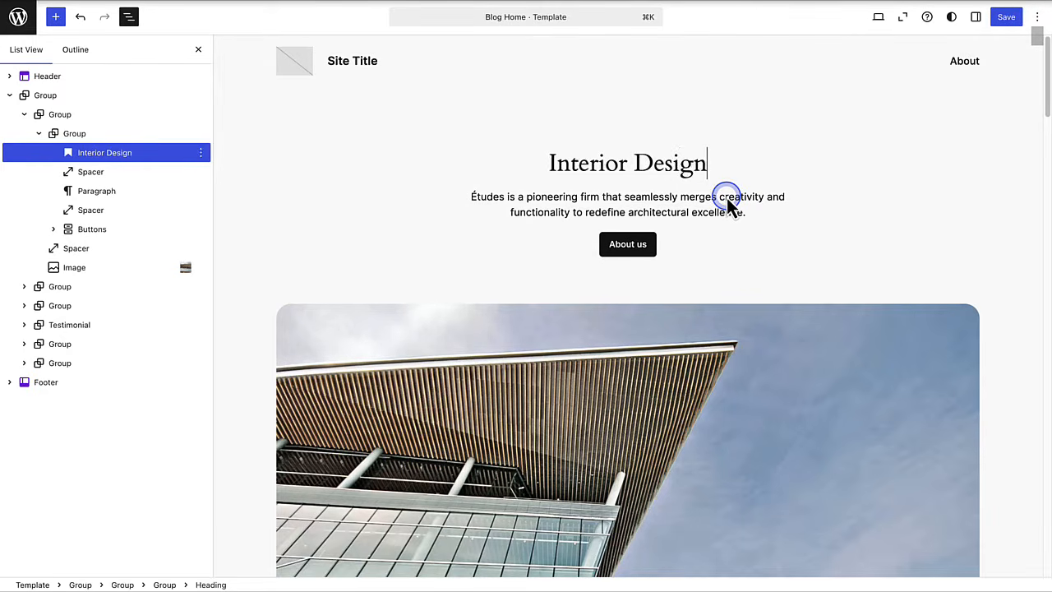
left_click(672, 168)
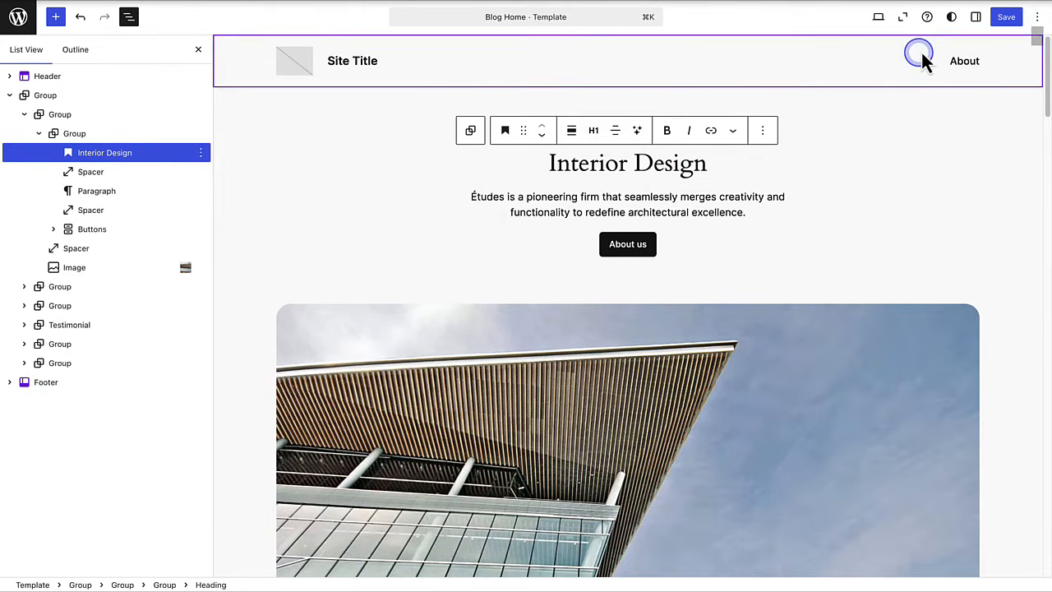
left_click(977, 20)
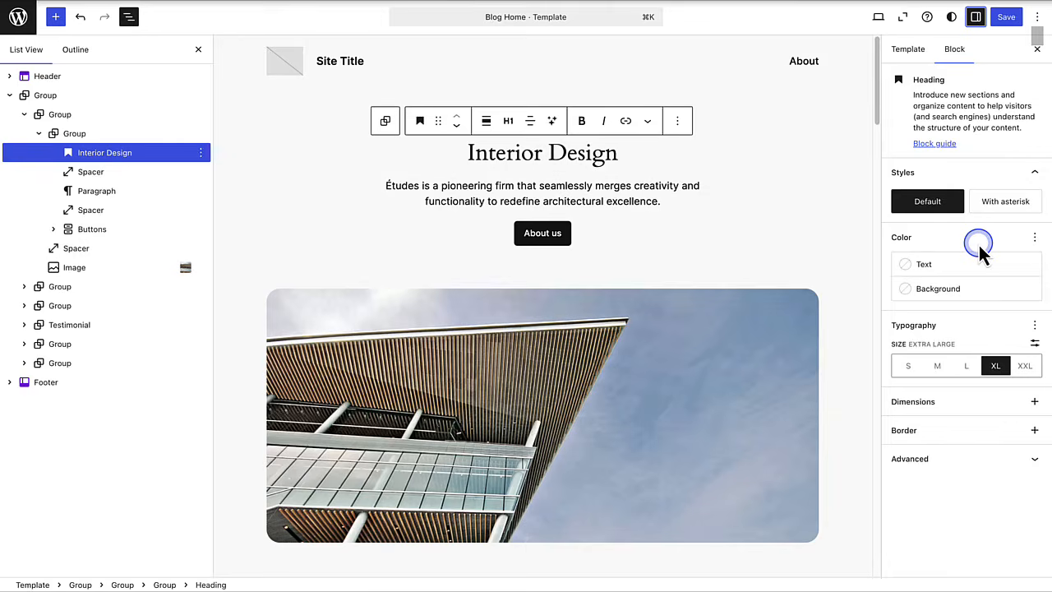
left_click(1033, 327)
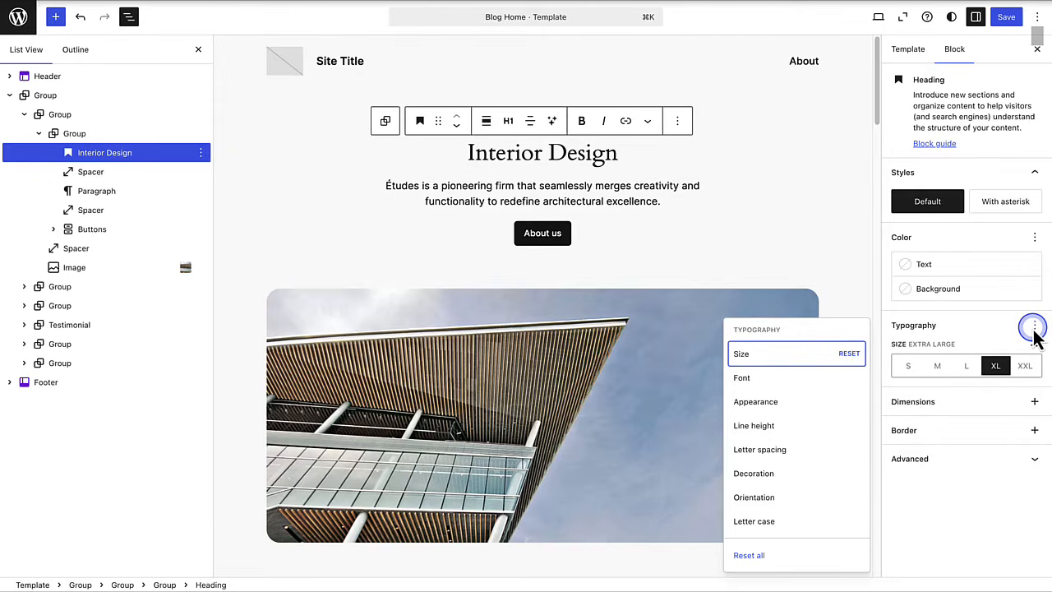
left_click(1034, 329)
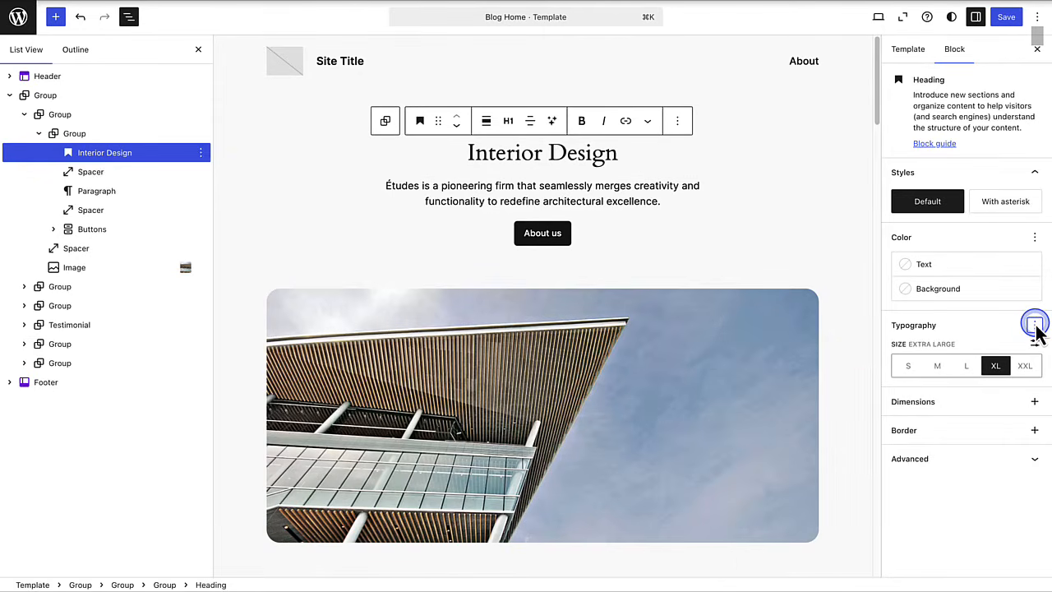
left_click_drag(472, 165, 605, 160)
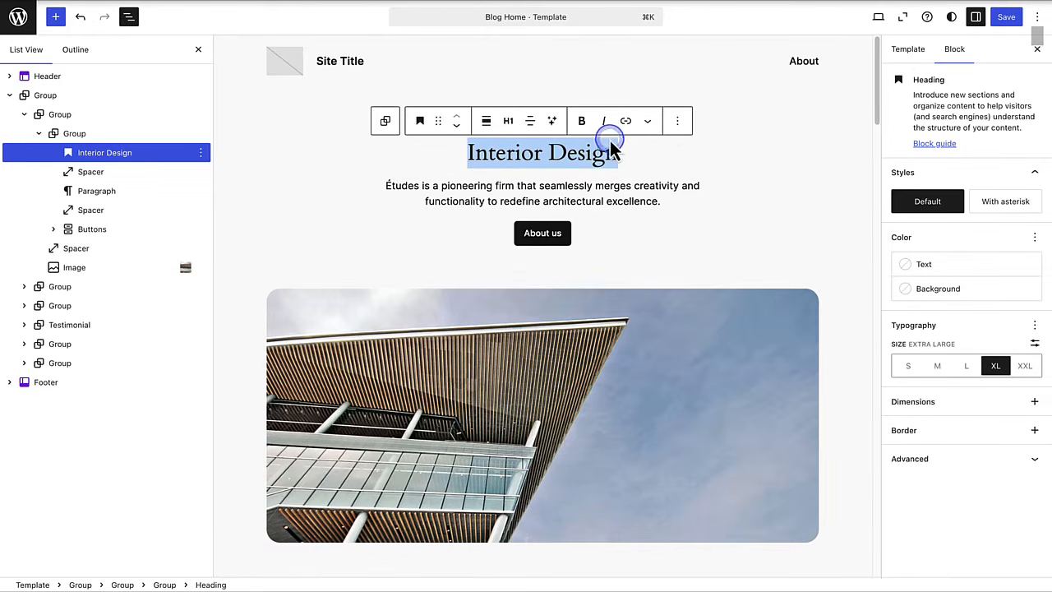
left_click(583, 121)
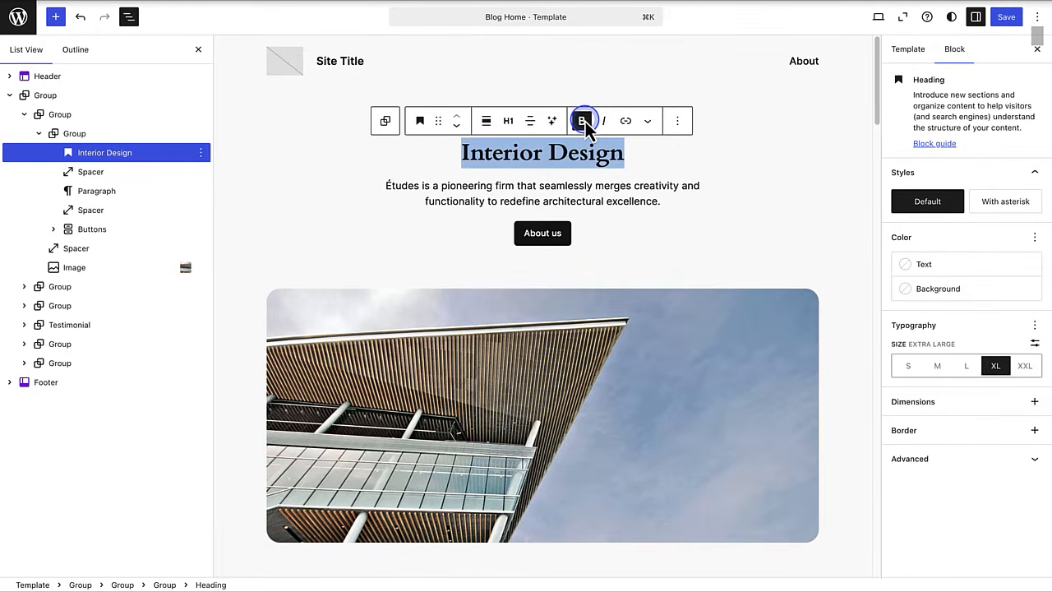
left_click(584, 122)
left_click(604, 122)
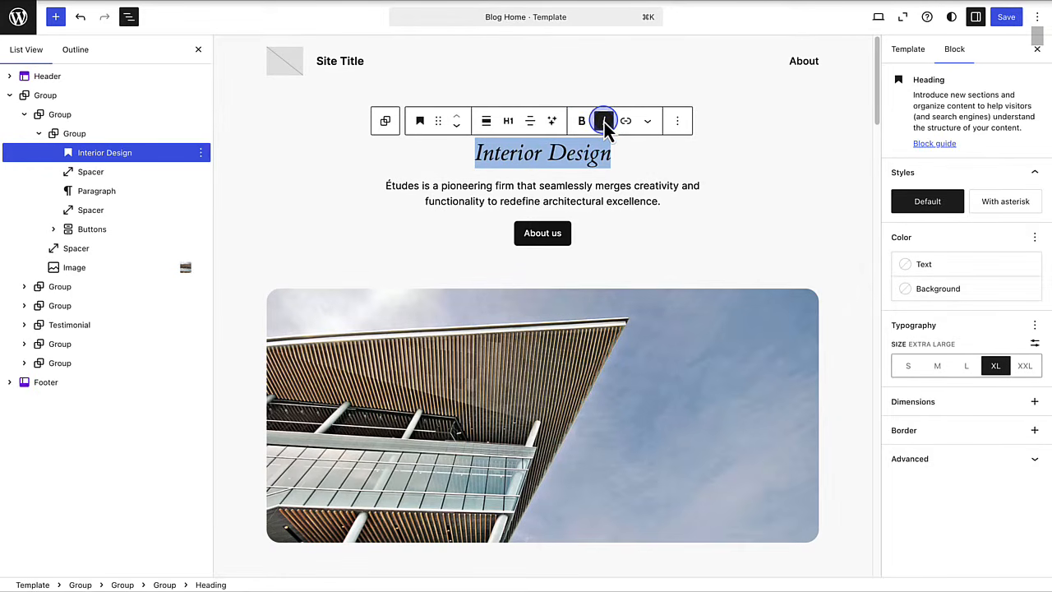
left_click(604, 122)
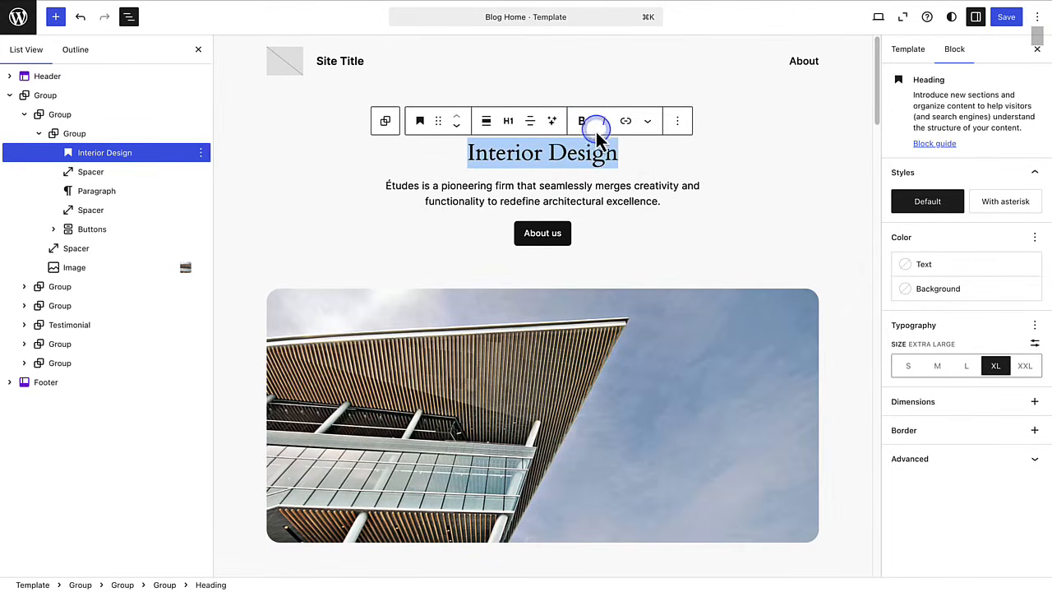
- Change the tagline to 'We make dreams come true!' and the About us button to 'Contact'
left_click(545, 188)
left_click_drag(385, 188, 687, 212)
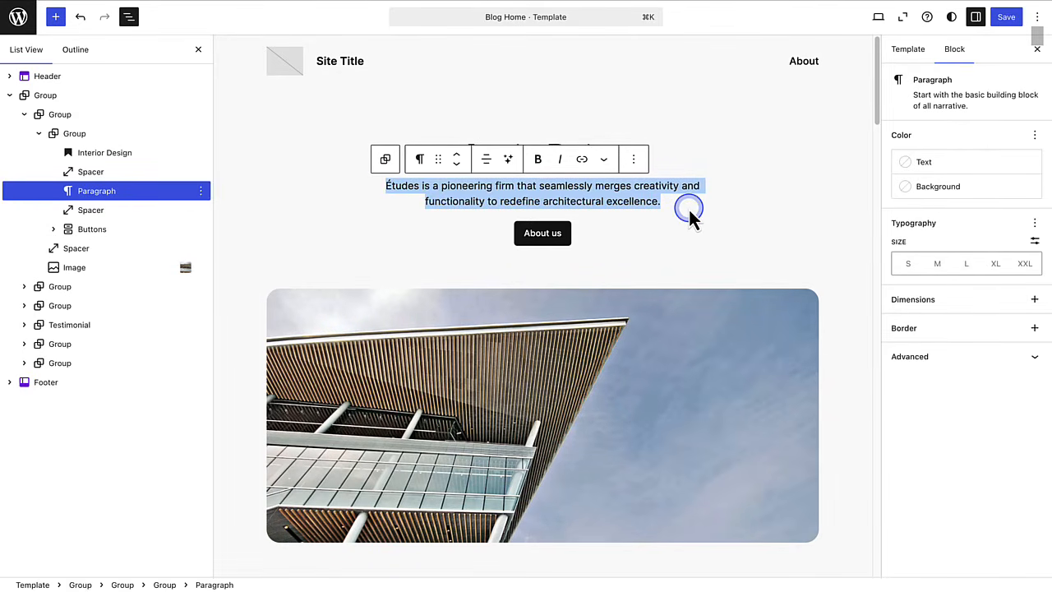
type("We make dreams come true!")
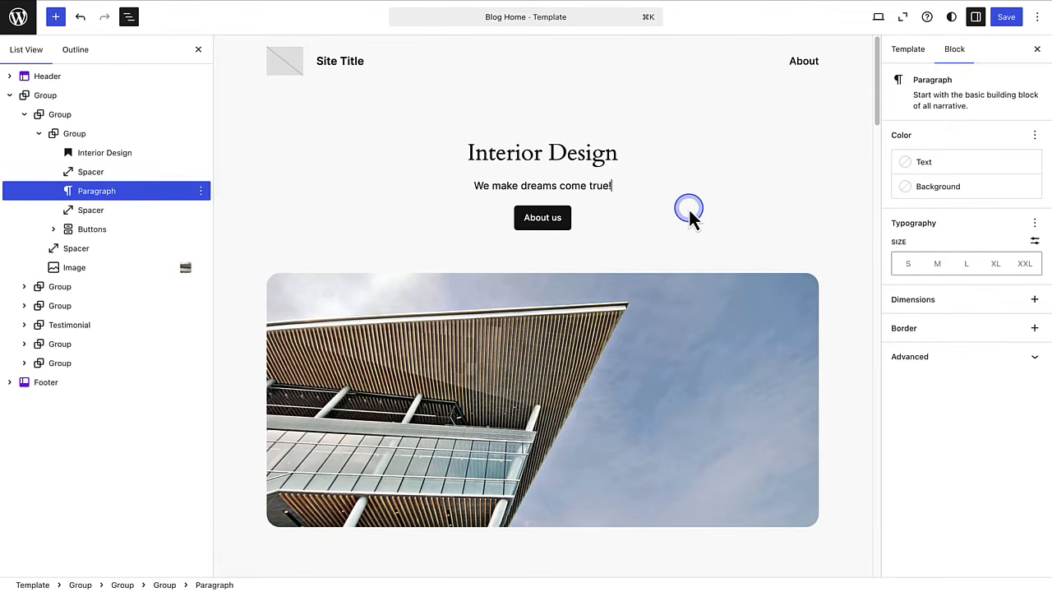
left_click(550, 220)
triple_click(559, 222)
type("Contact")
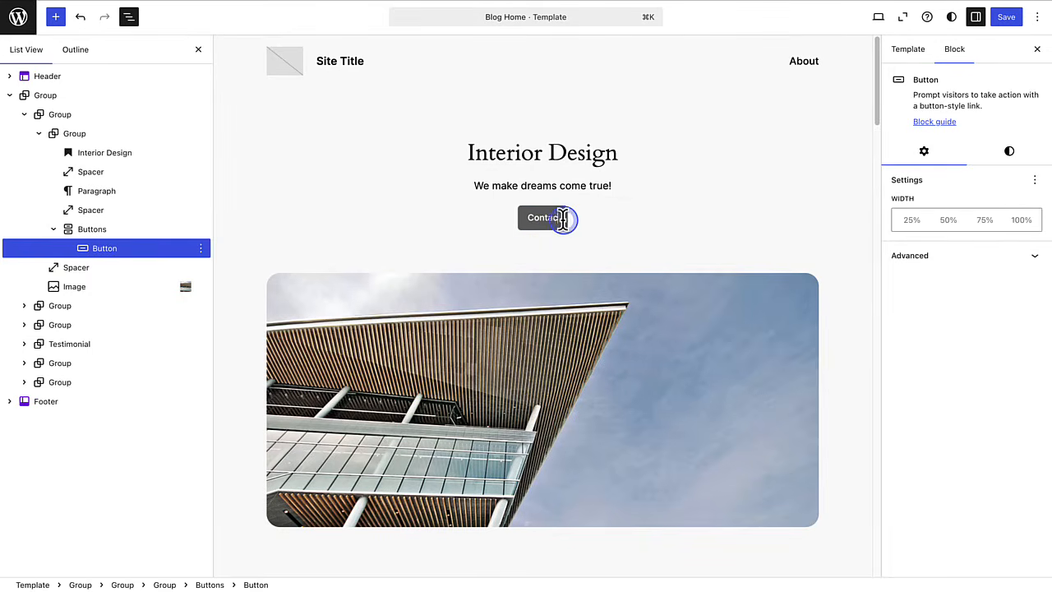
left_click(746, 218)
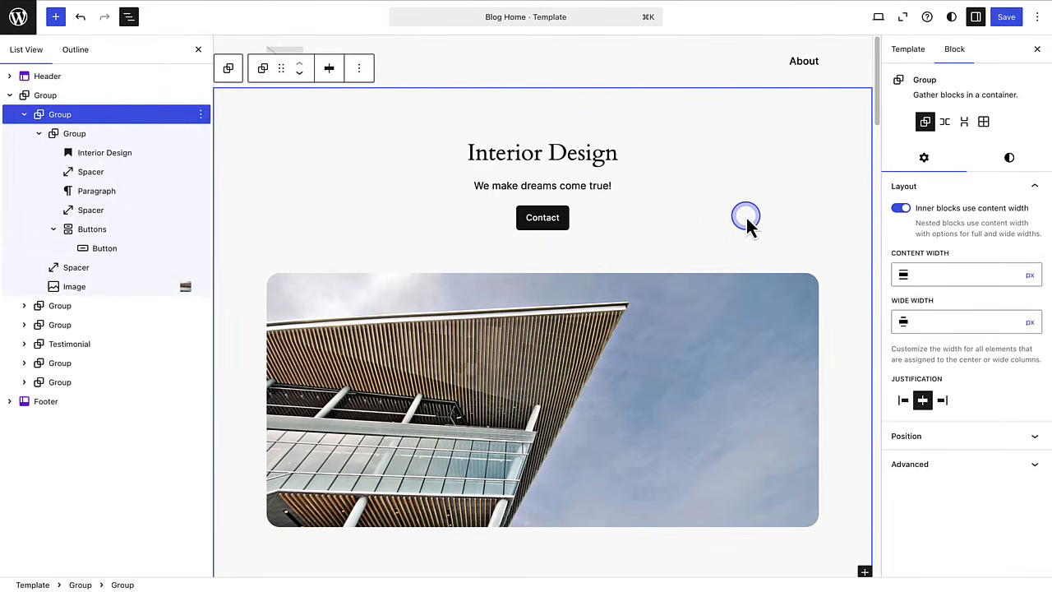
scroll(745, 218, "down", 4)
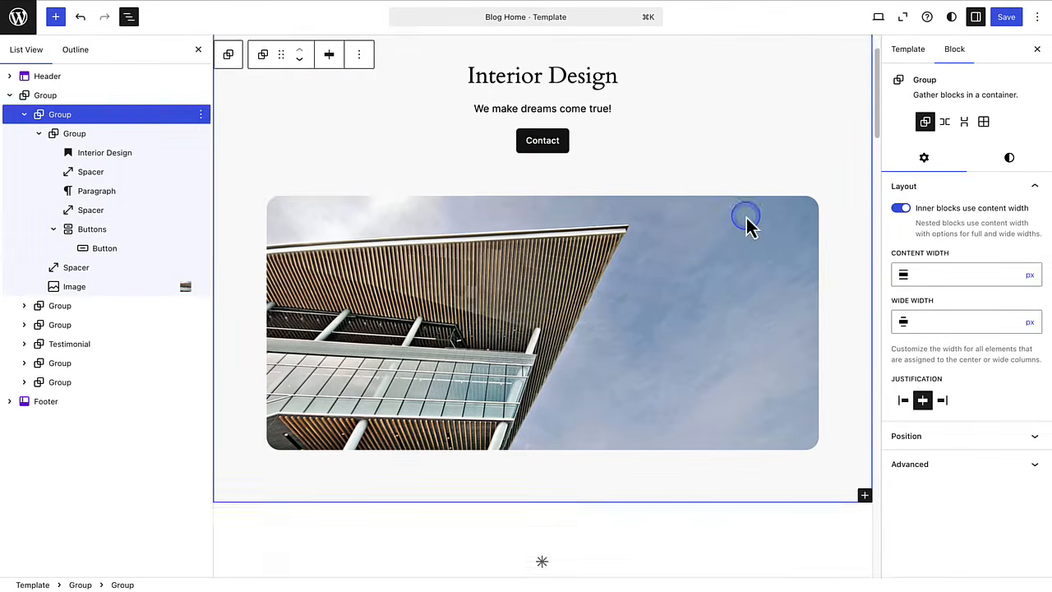
- Replace the intro's building photo with a living-room photo from the media library
left_click(550, 224)
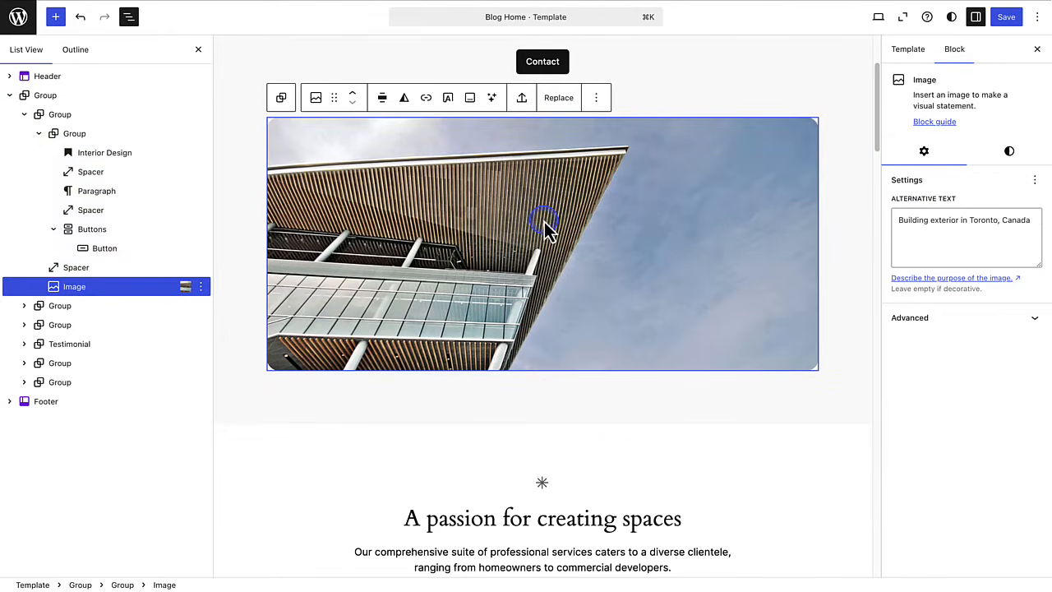
left_click(557, 111)
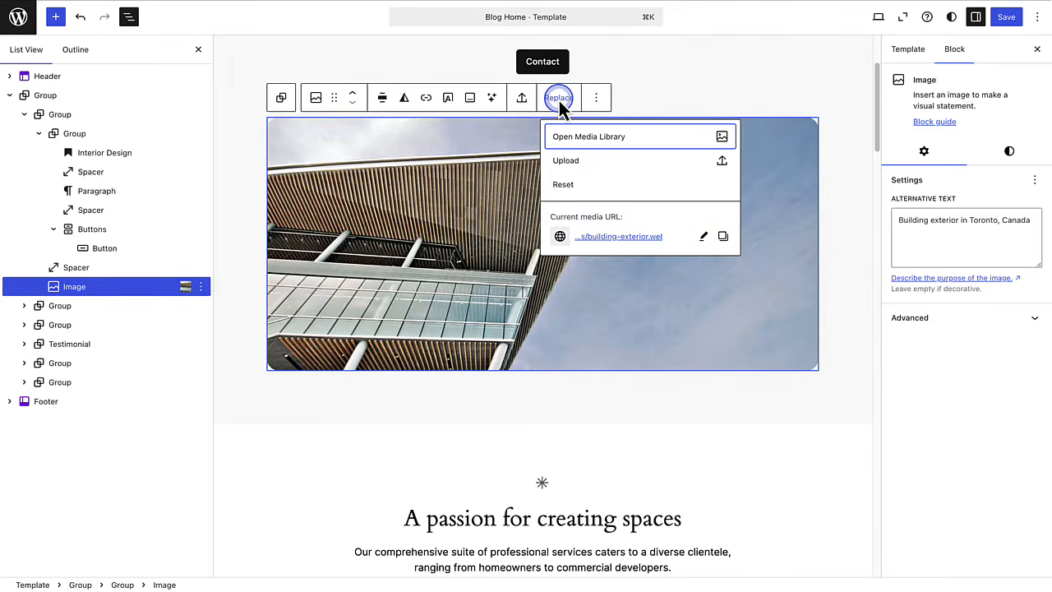
left_click(568, 156)
left_click(571, 140)
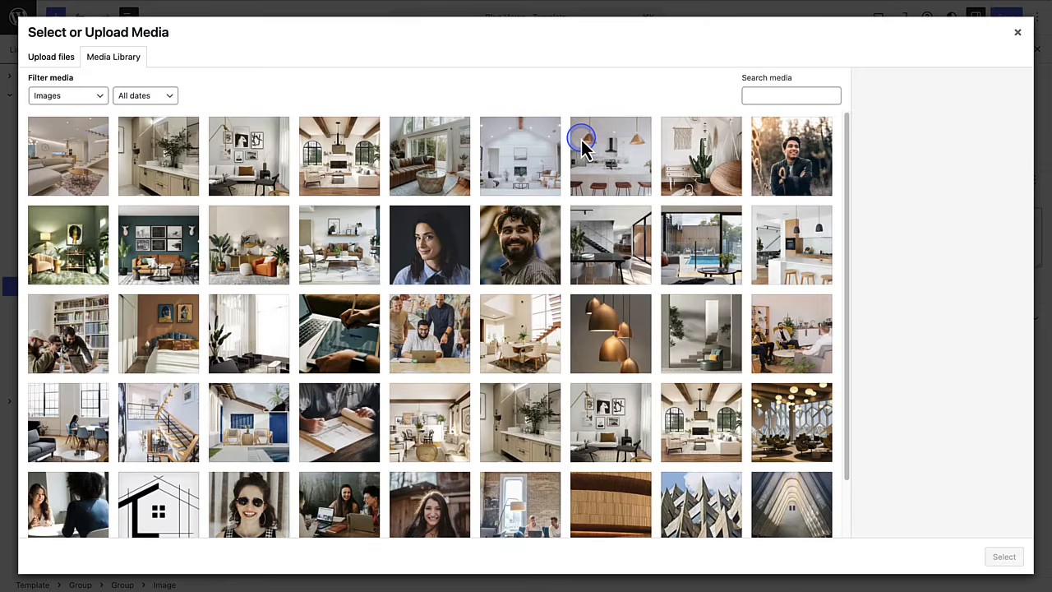
left_click(411, 160)
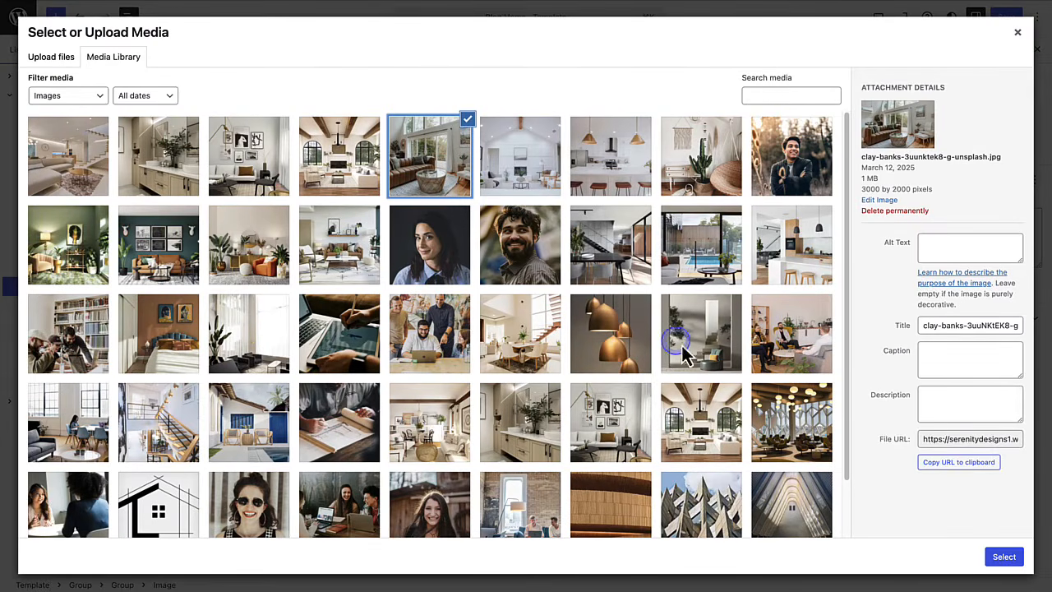
left_click(1004, 556)
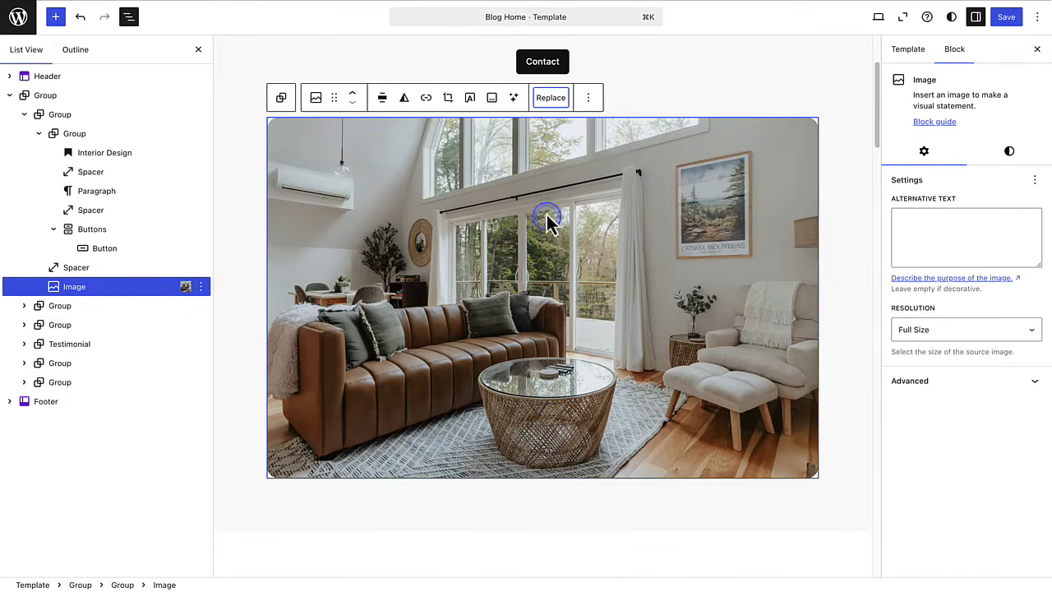
- Reset the image and insert the first Pexels photo for 'Interior design', then begin its alt text
left_click(549, 102)
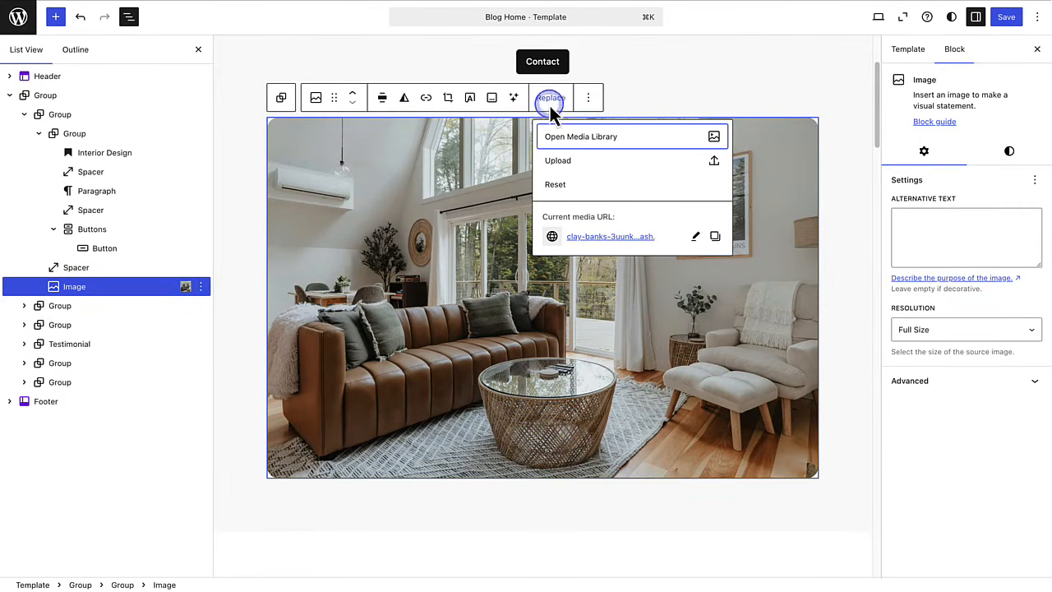
left_click(556, 185)
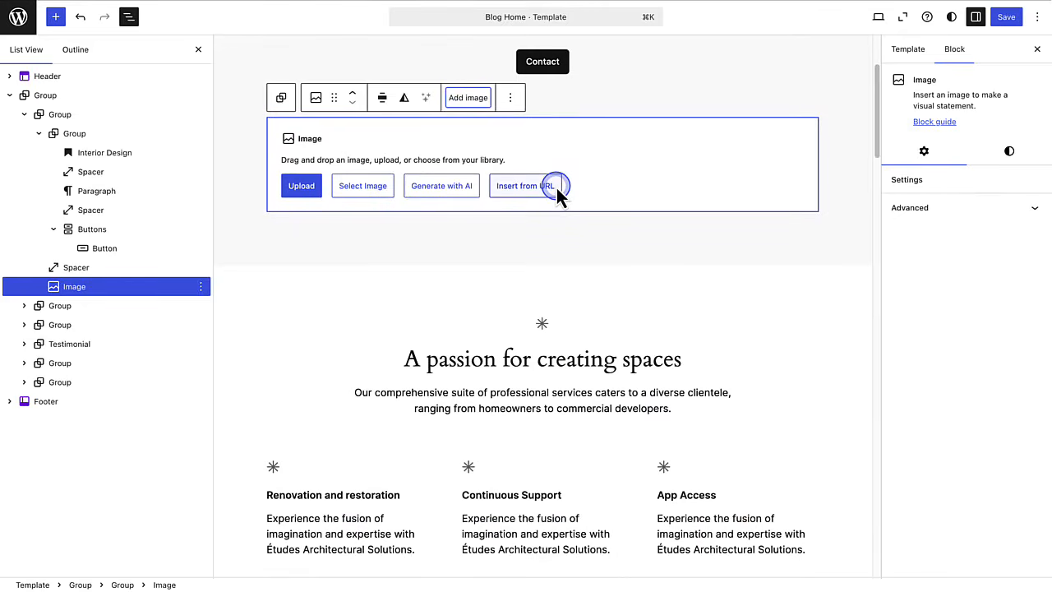
left_click(364, 196)
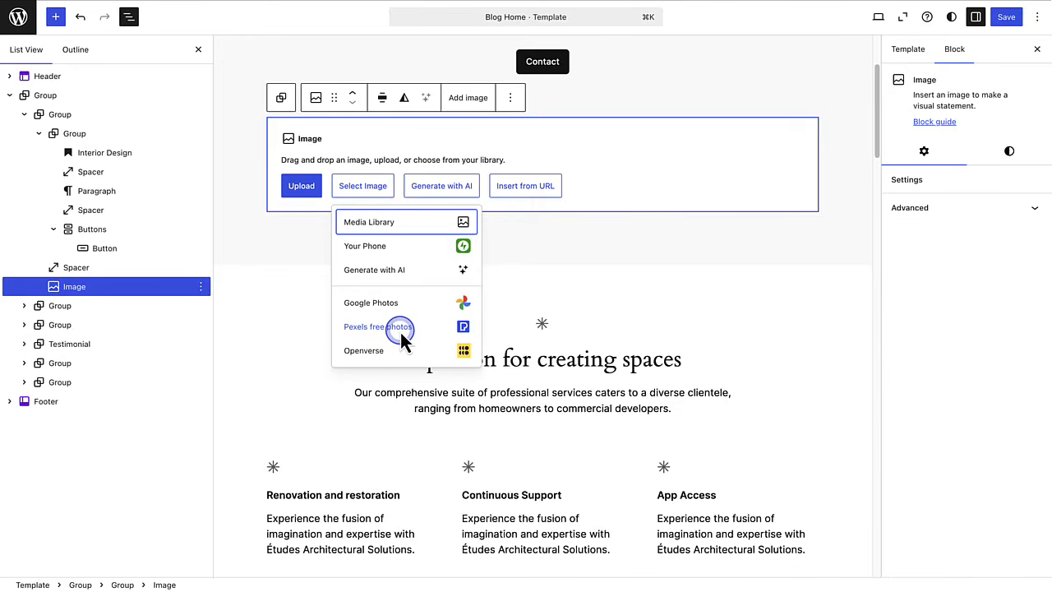
left_click(371, 328)
double_click(51, 83)
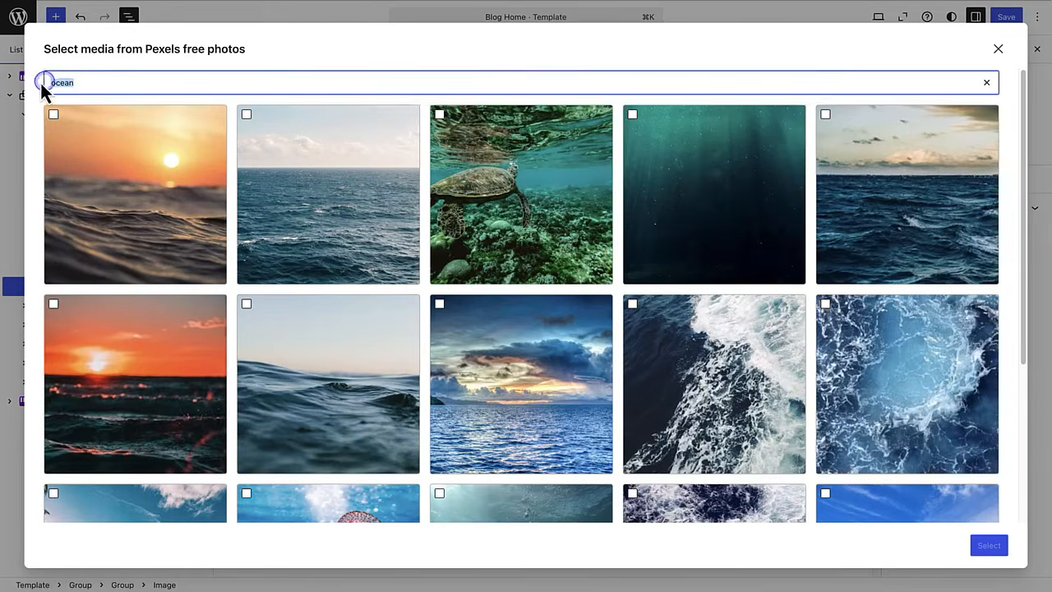
type("Interior d")
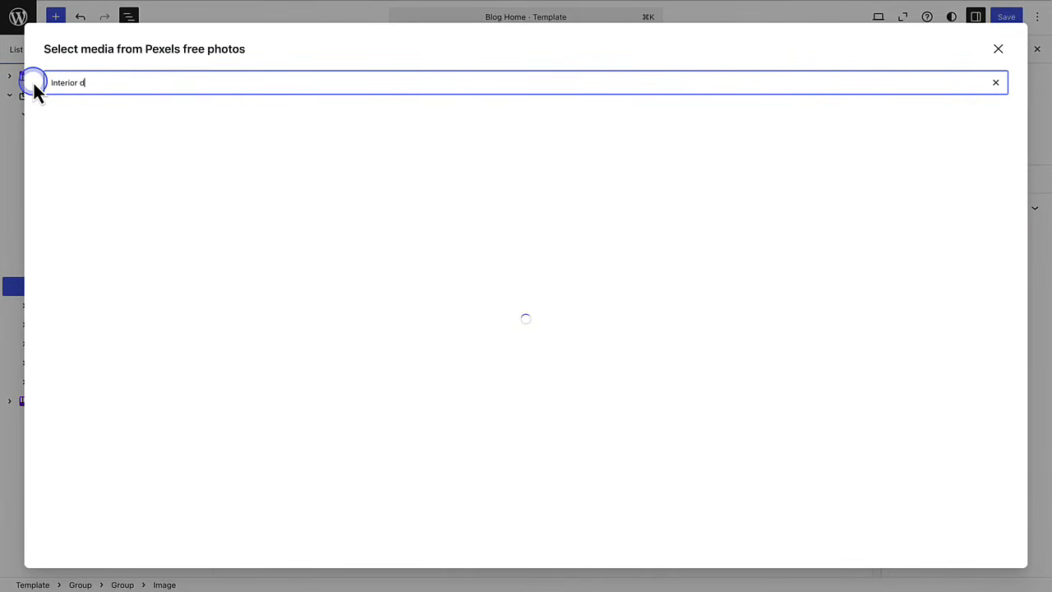
type("esign")
left_click(134, 185)
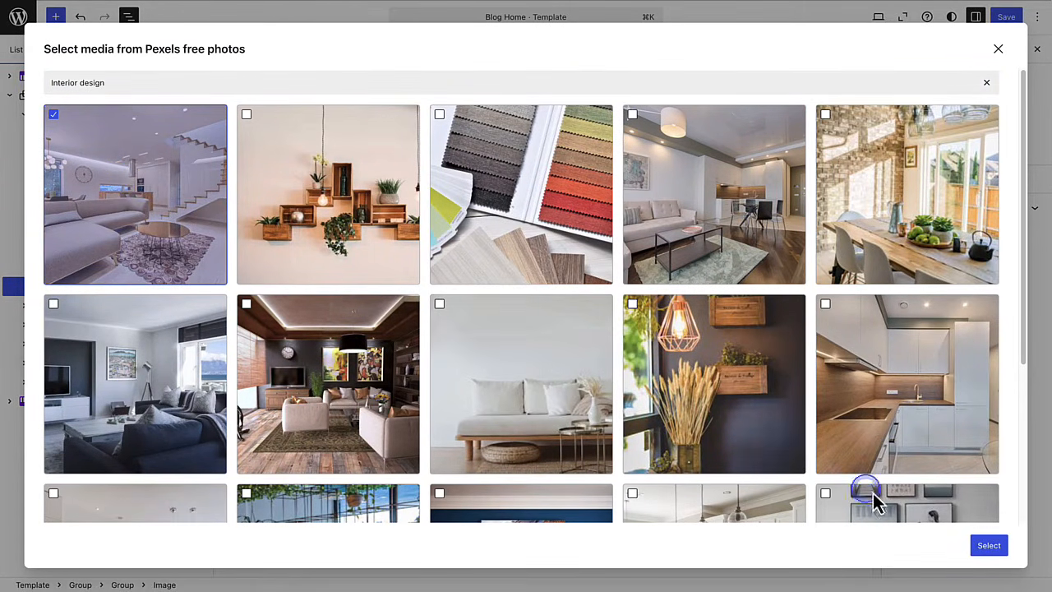
left_click(986, 552)
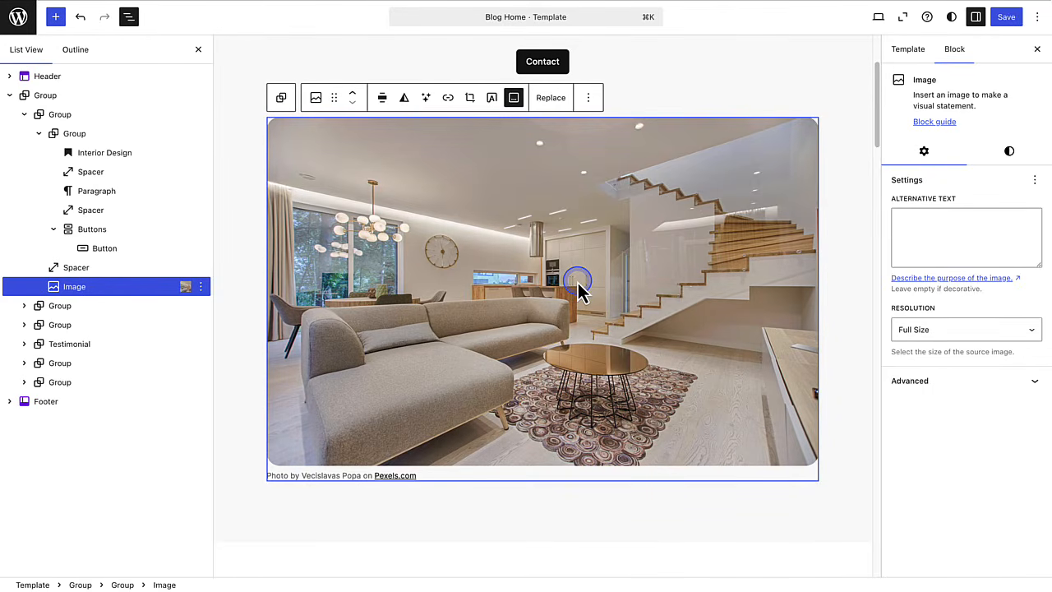
left_click(895, 230)
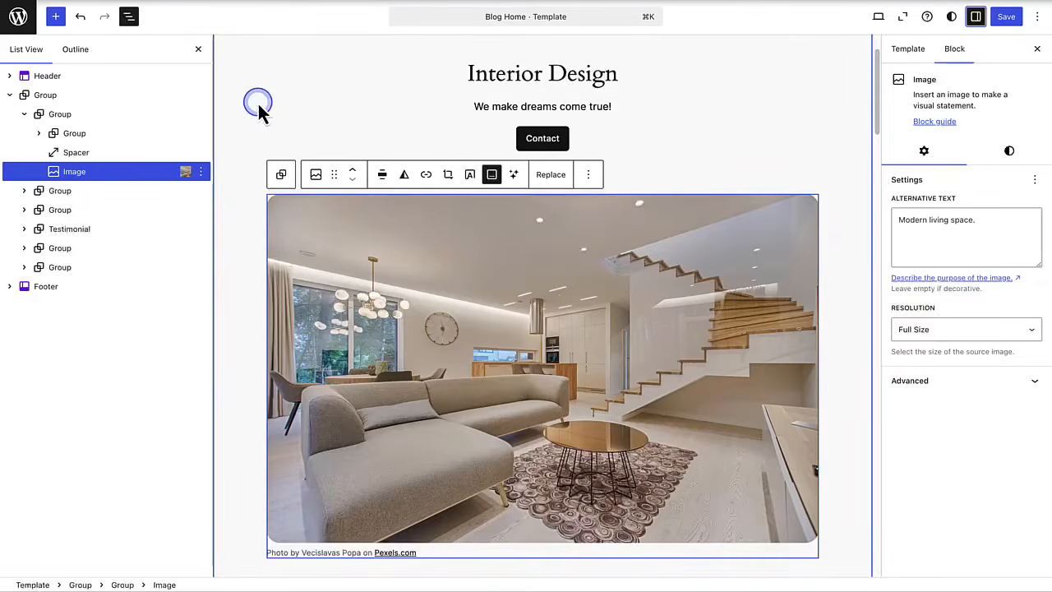
- From the Call to action pattern category, insert 'Call to action with image on right'
left_click(56, 16)
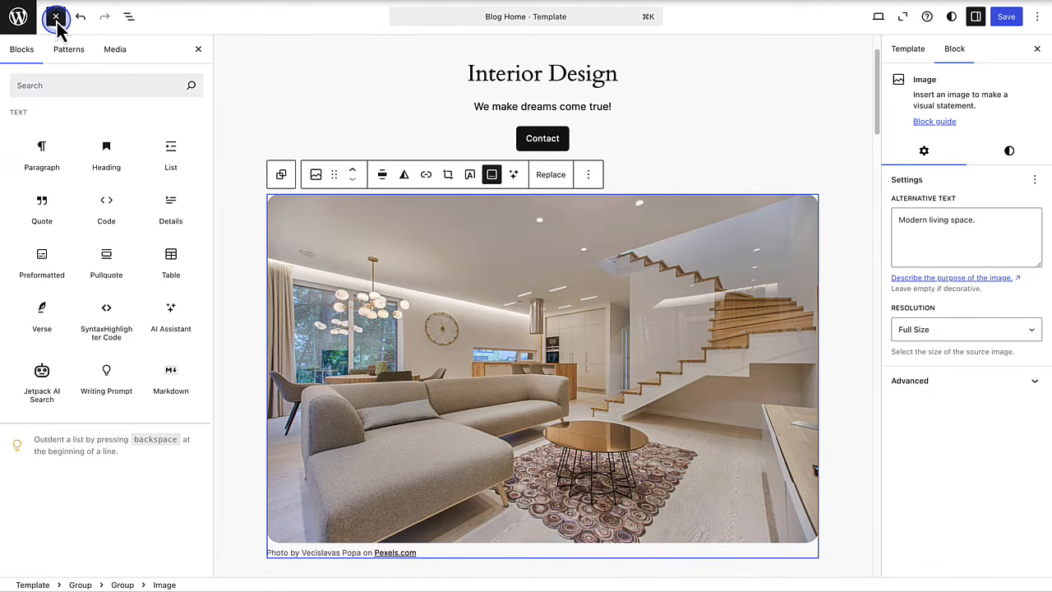
left_click(69, 51)
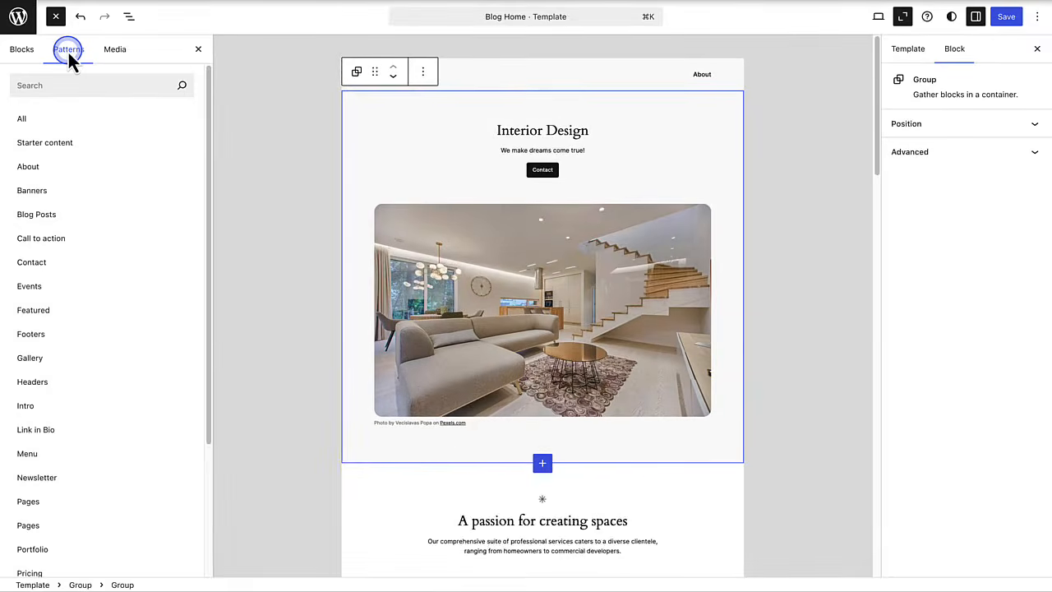
left_click(59, 82)
left_click(47, 142)
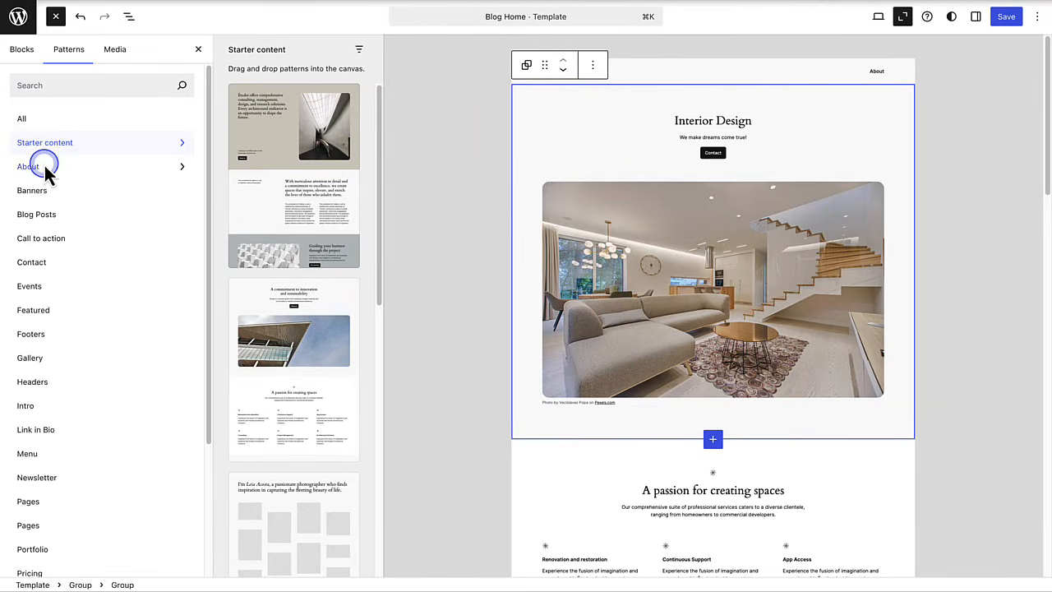
left_click(44, 166)
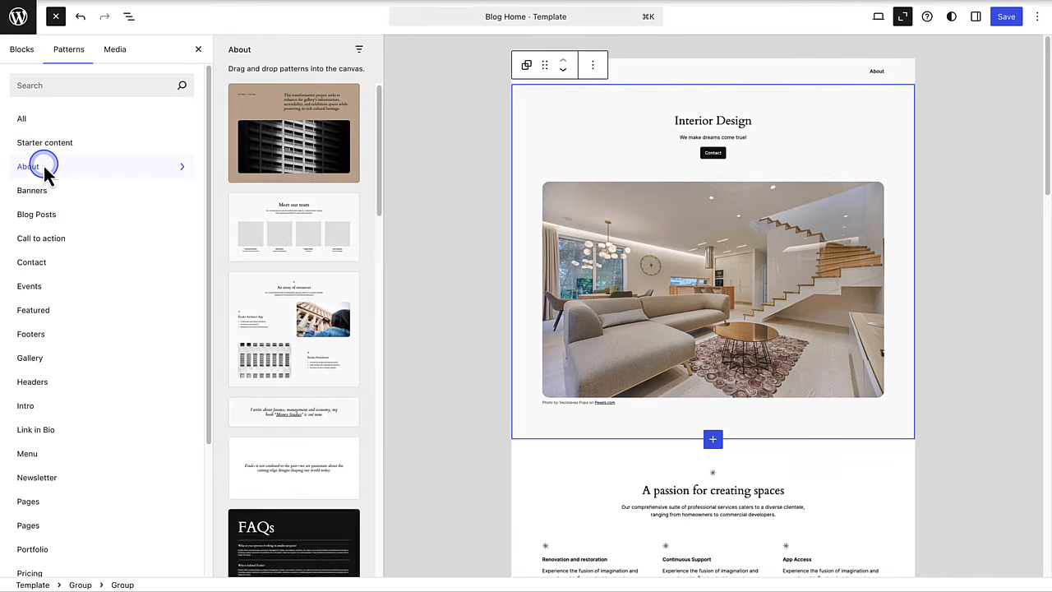
left_click(34, 250)
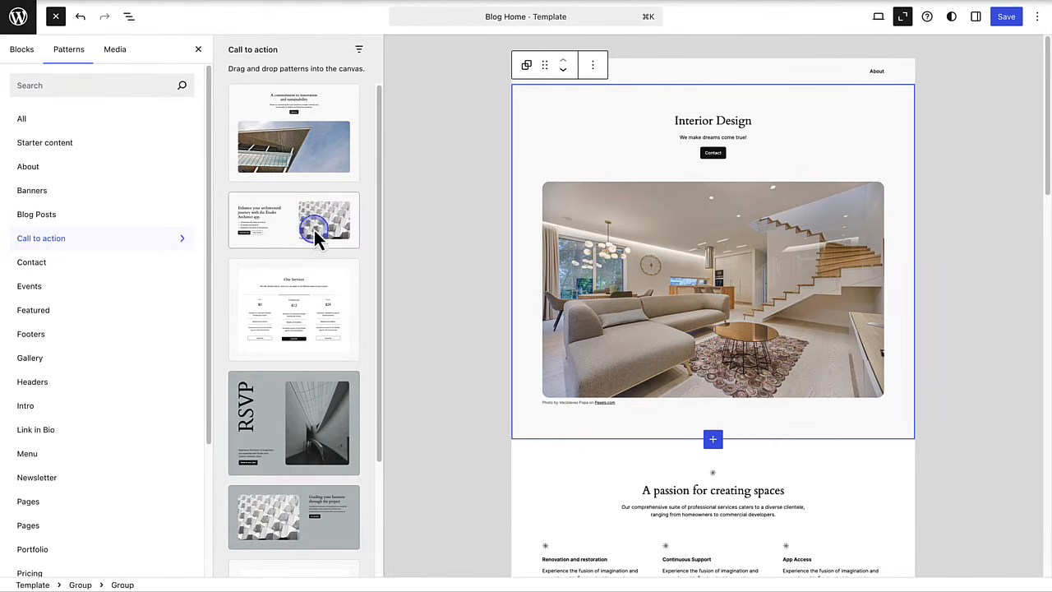
left_click(287, 220)
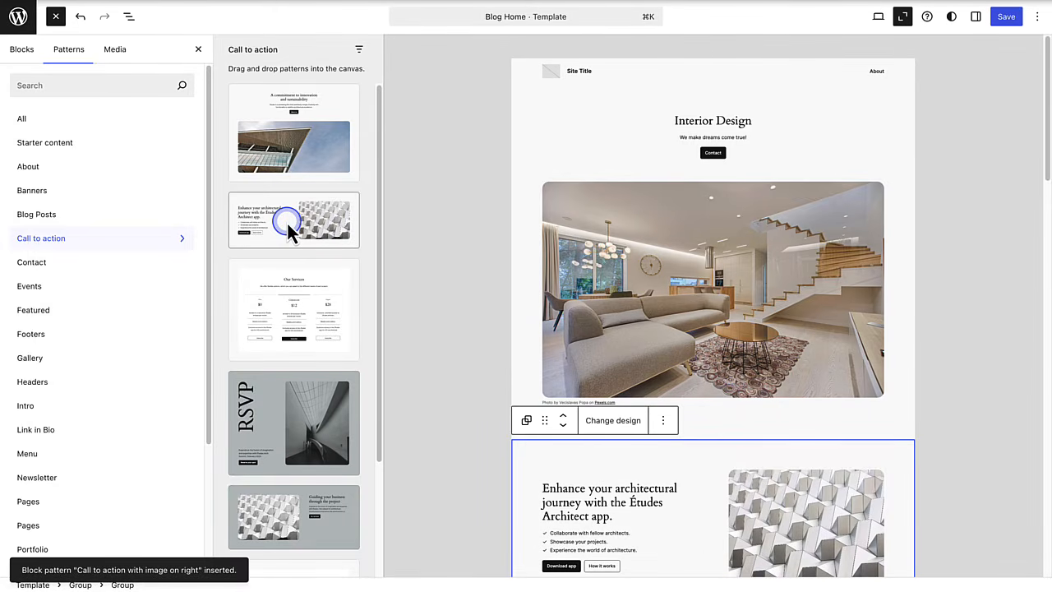
- Retitle the call-to-action heading 'Home is where the heart is!'
left_click(472, 330)
double_click(672, 480)
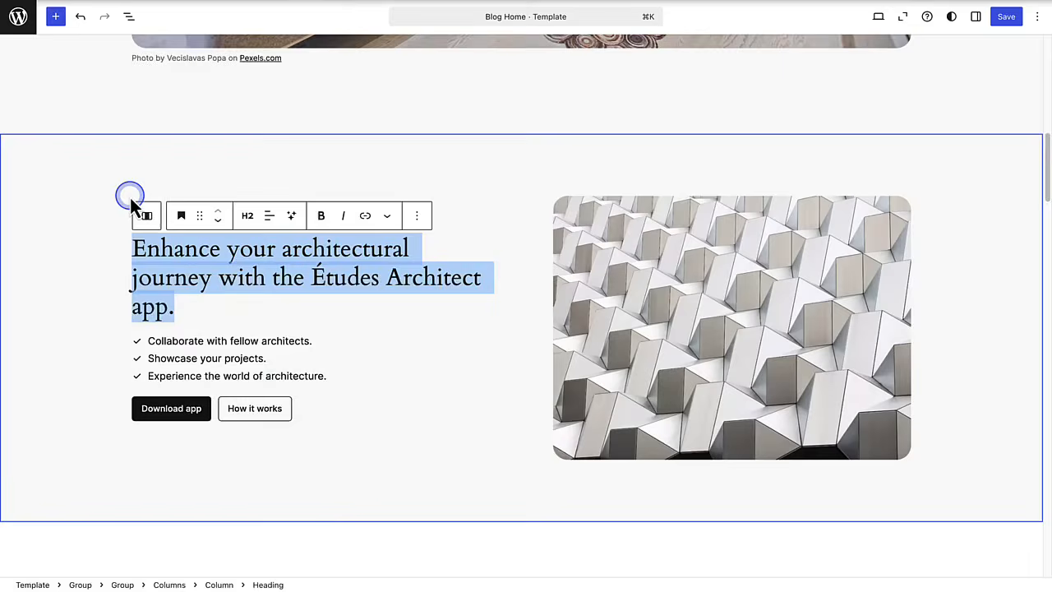
type("Home is where the heart is")
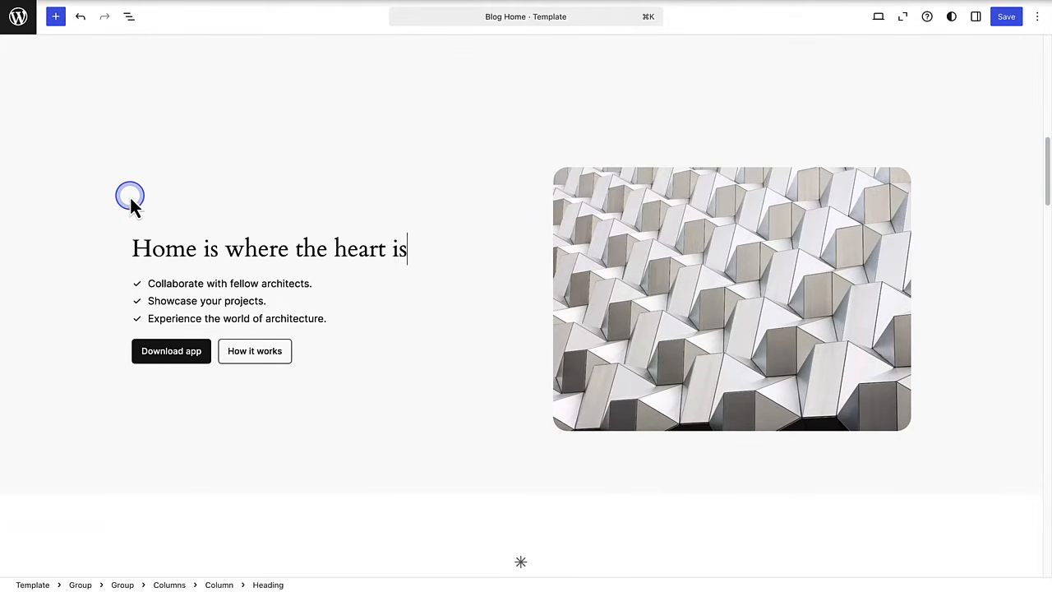
- Swap the call-to-action image for the white living-room photo from the media library
left_click(580, 246)
left_click(814, 155)
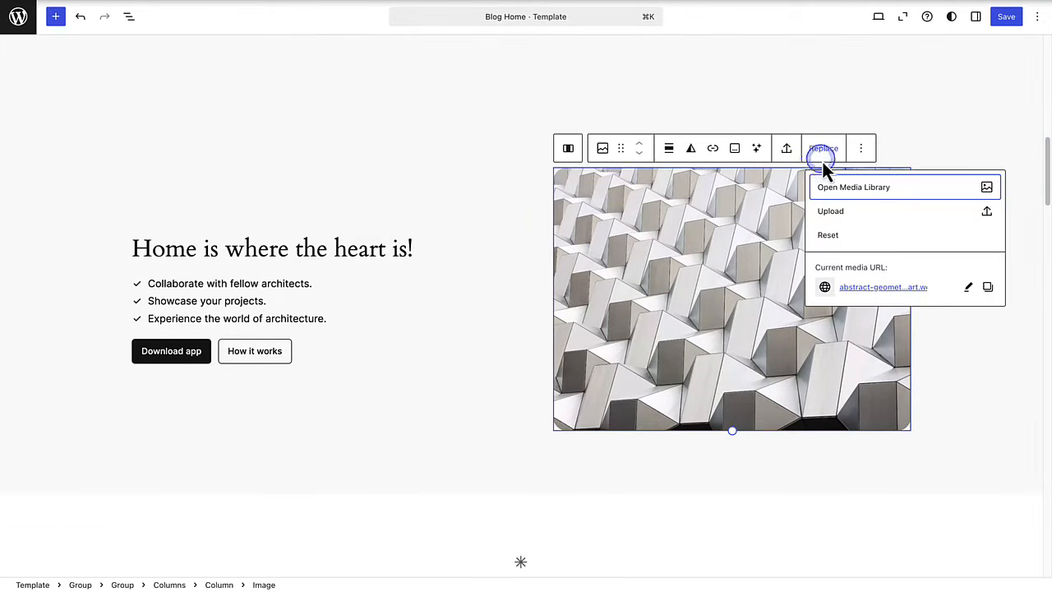
left_click(838, 188)
left_click(630, 182)
left_click(1004, 556)
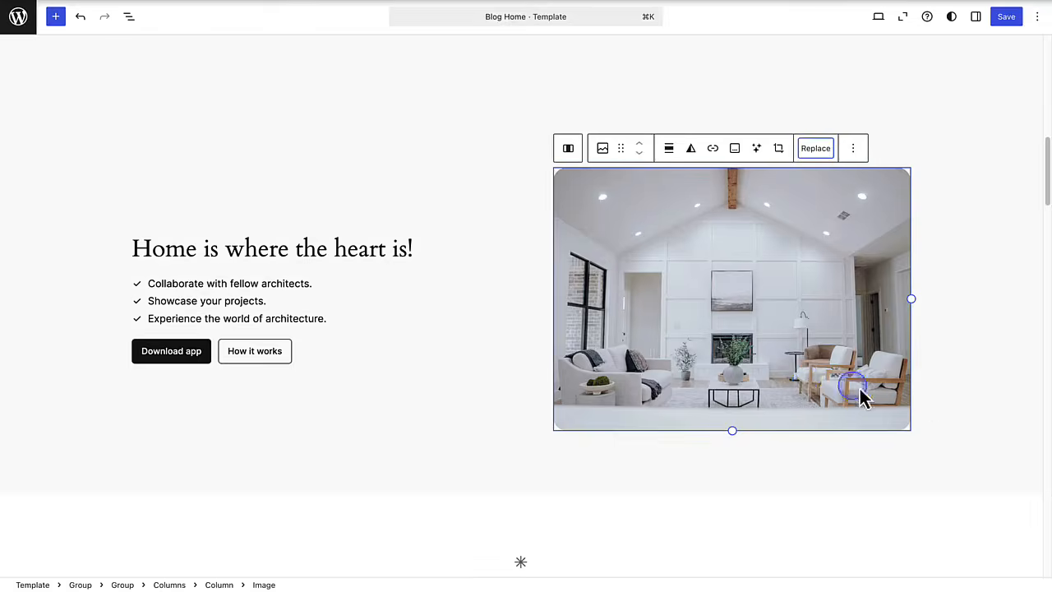
left_click(967, 402)
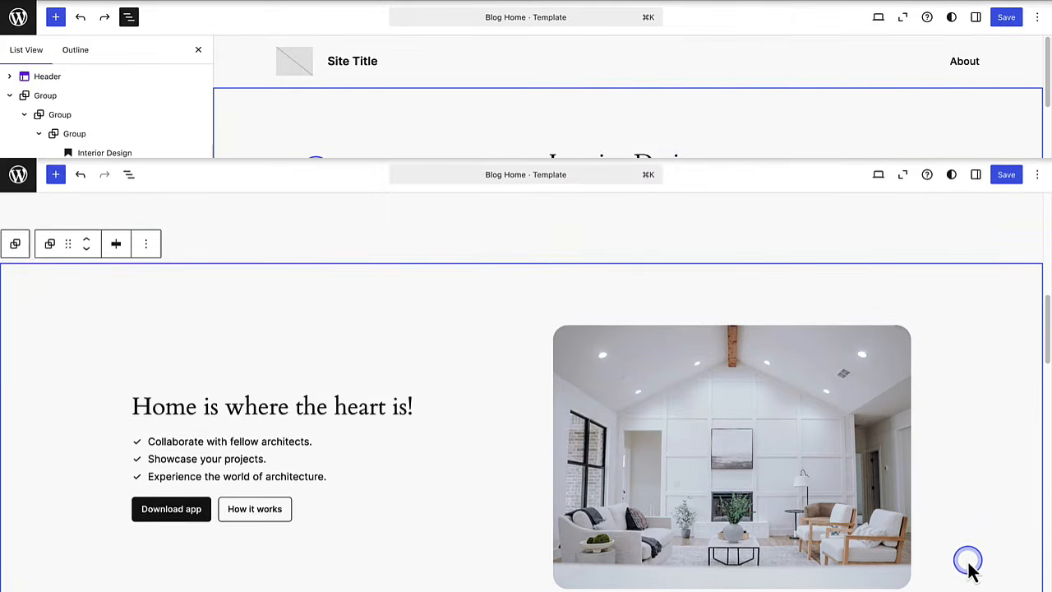
left_click(316, 175)
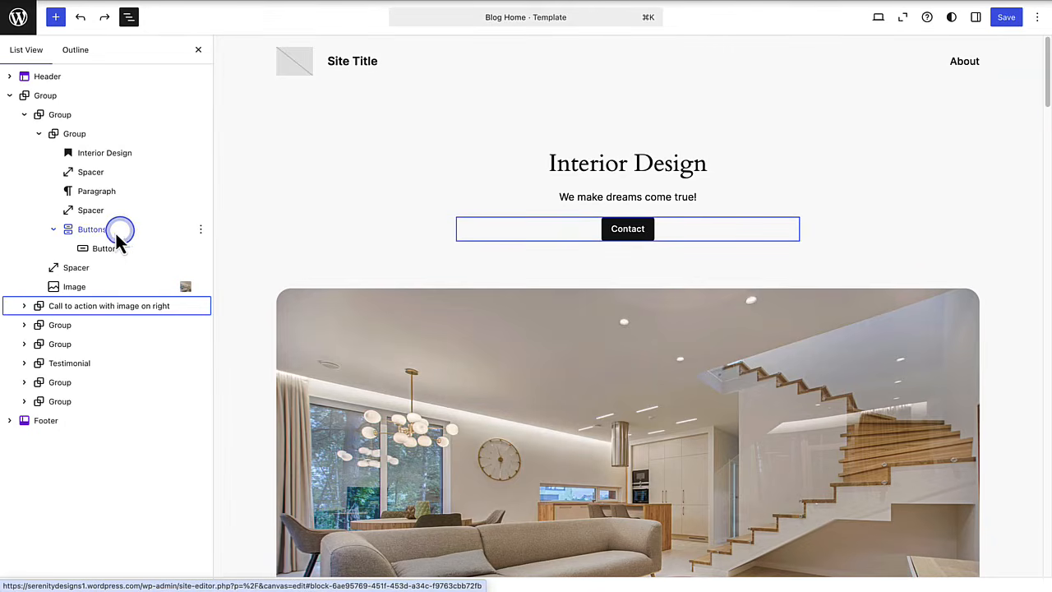
- Delete the Contact button group, the call-to-action section and the intro photo group in List View
left_click(103, 232)
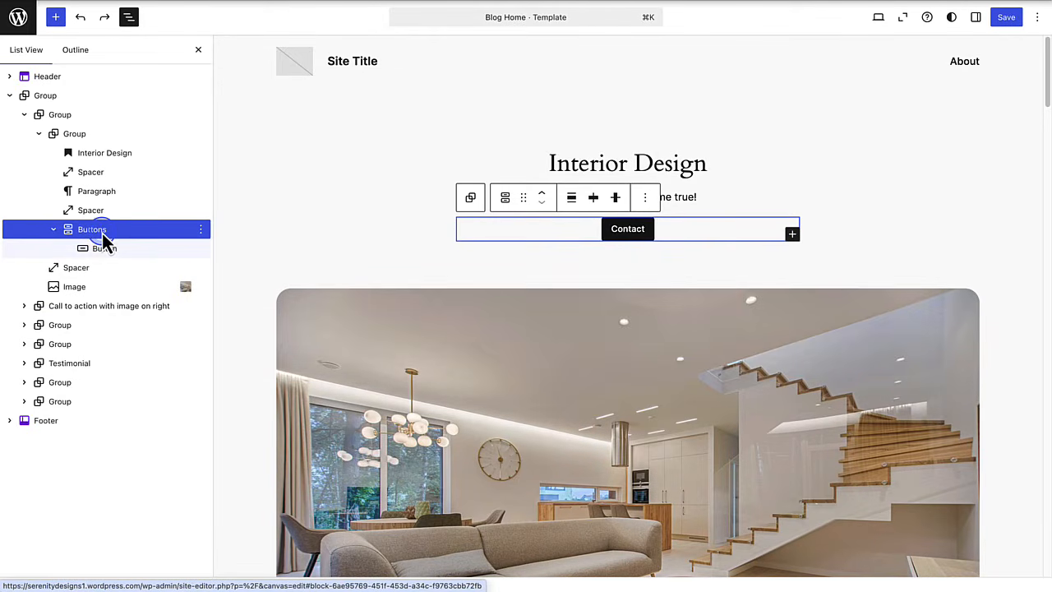
left_click(201, 229)
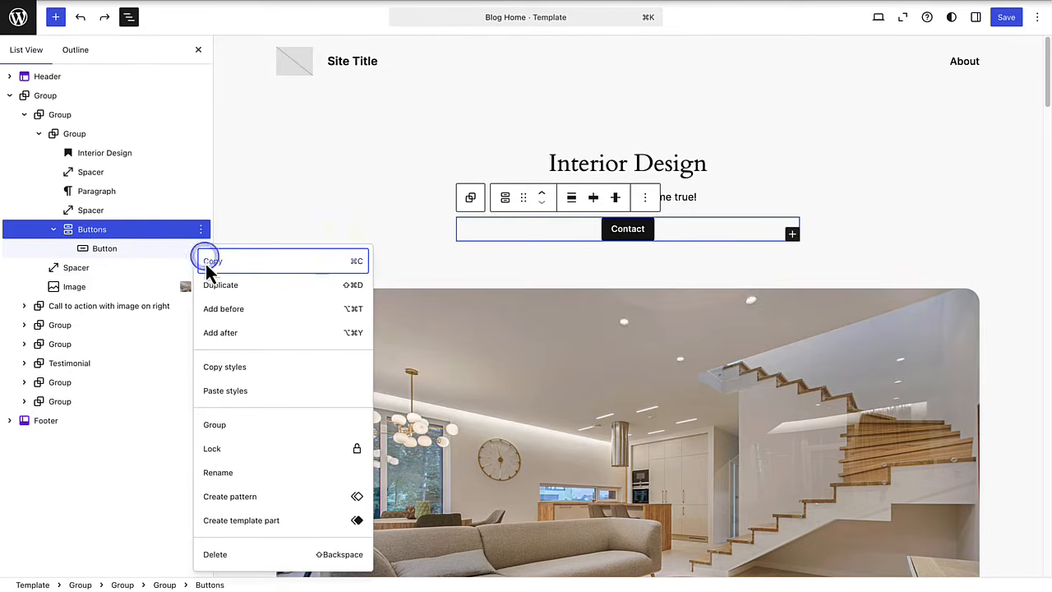
left_click(220, 553)
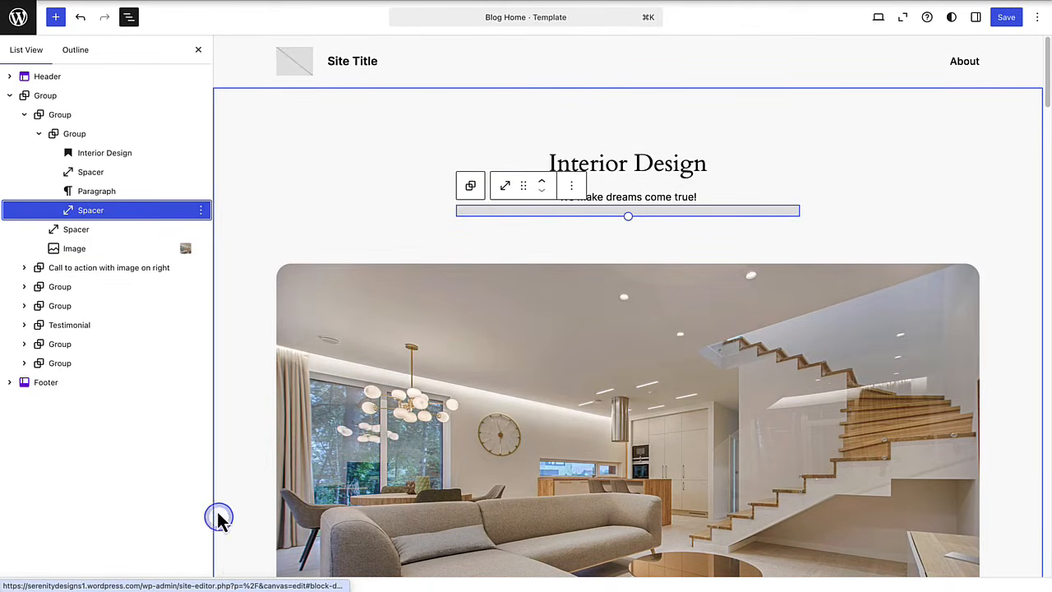
left_click(77, 123)
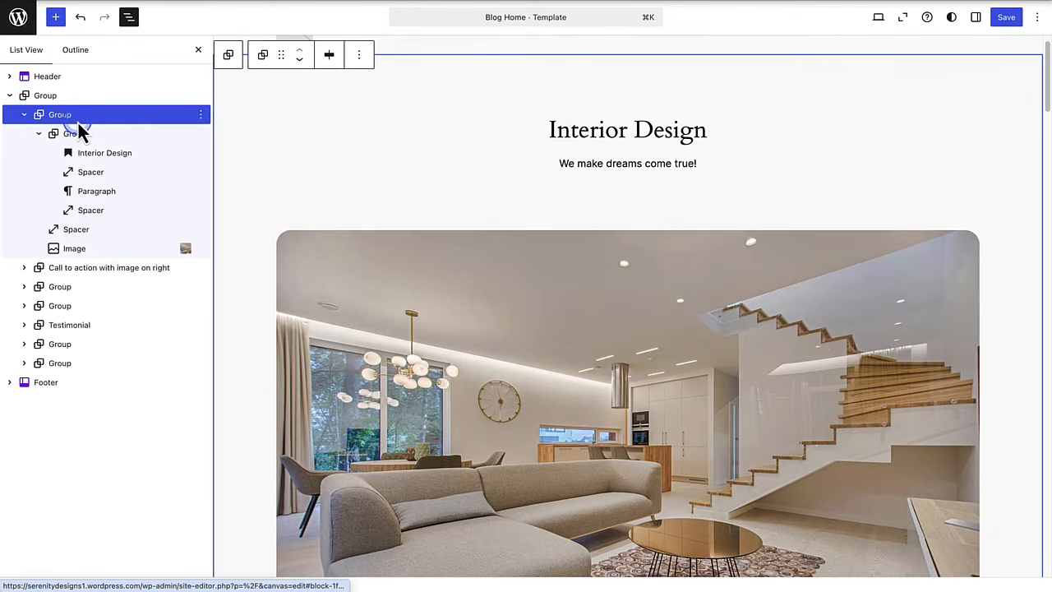
left_click(64, 268)
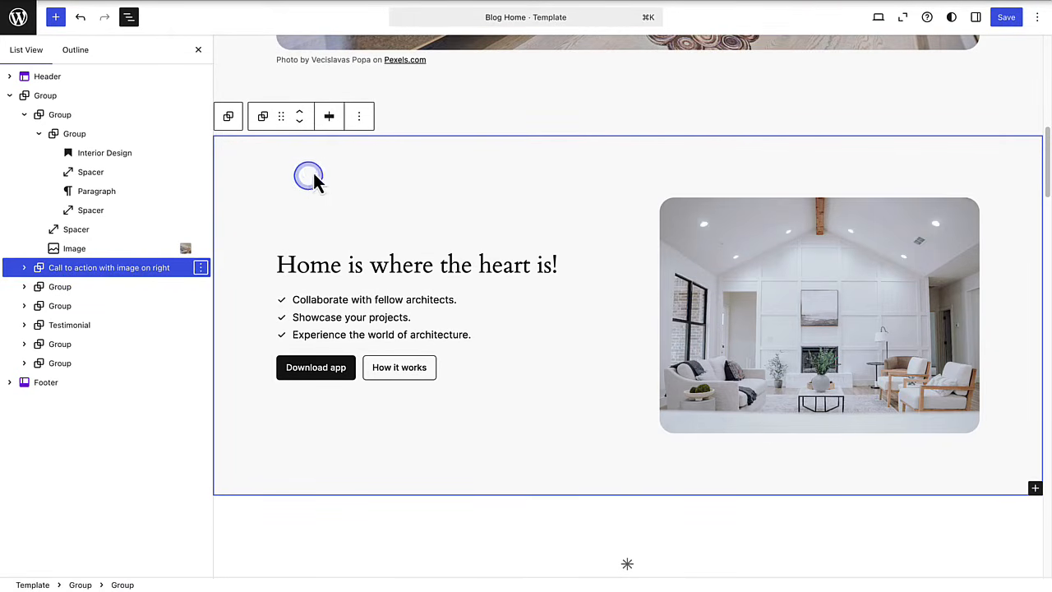
left_click(360, 117)
left_click(365, 284)
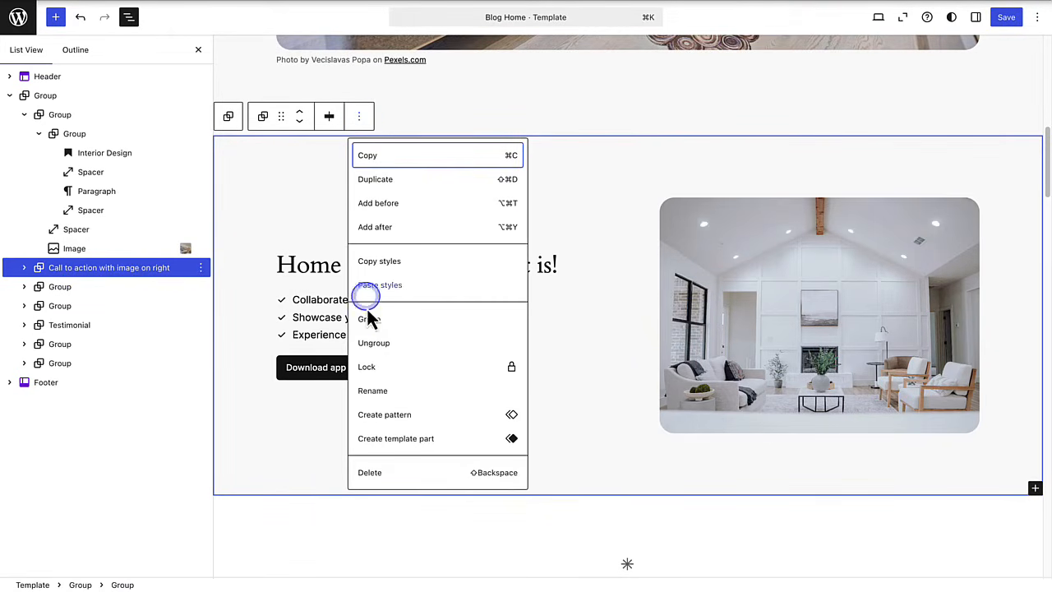
left_click(376, 473)
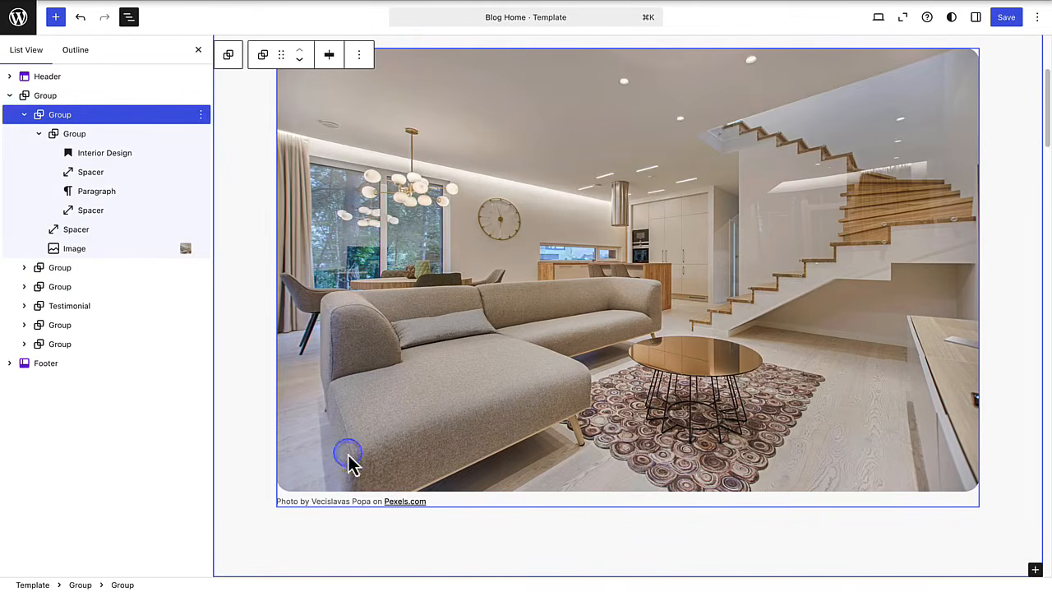
left_click(24, 114)
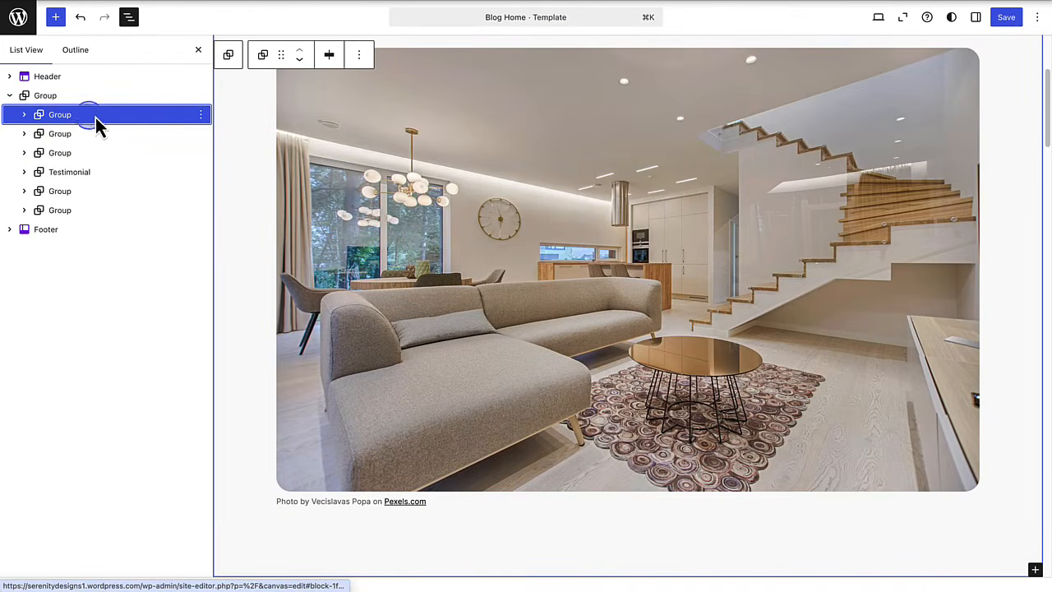
left_click(200, 115)
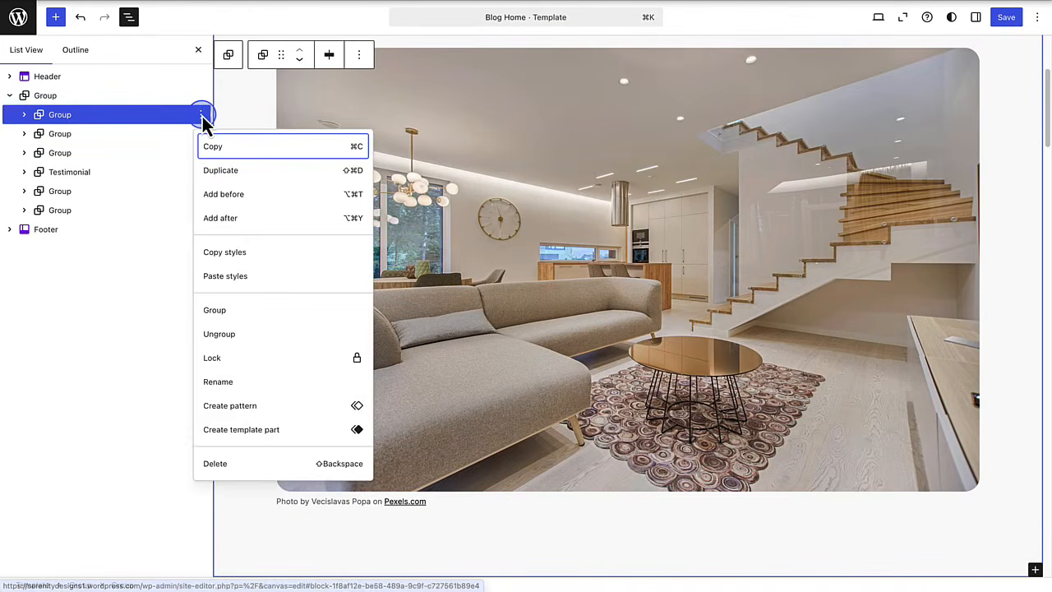
left_click(215, 464)
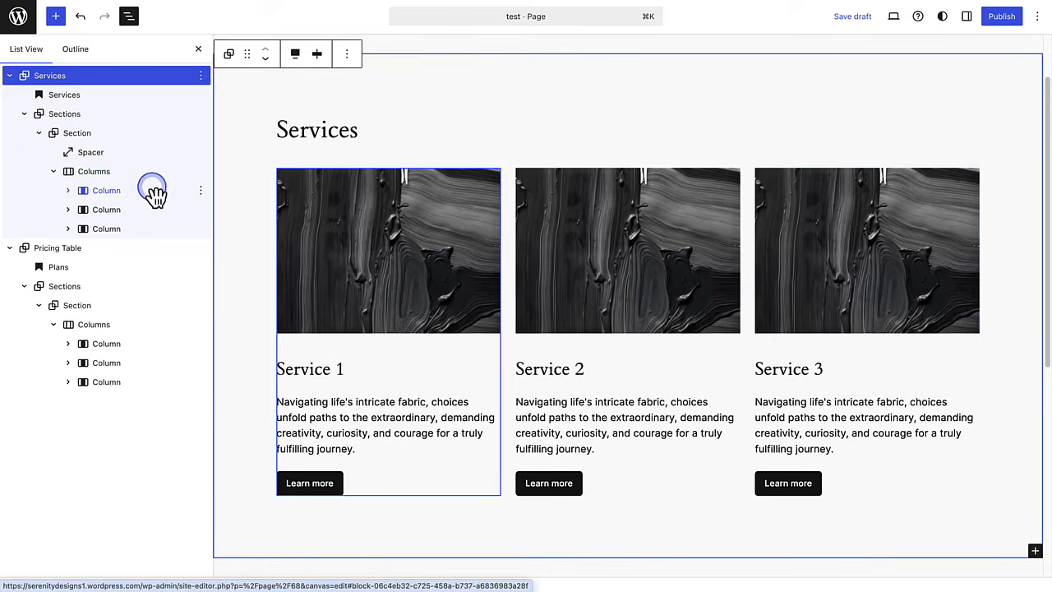
- Select the test page's Pricing Table, then return to the Blog Home template's Services section
left_click(65, 255)
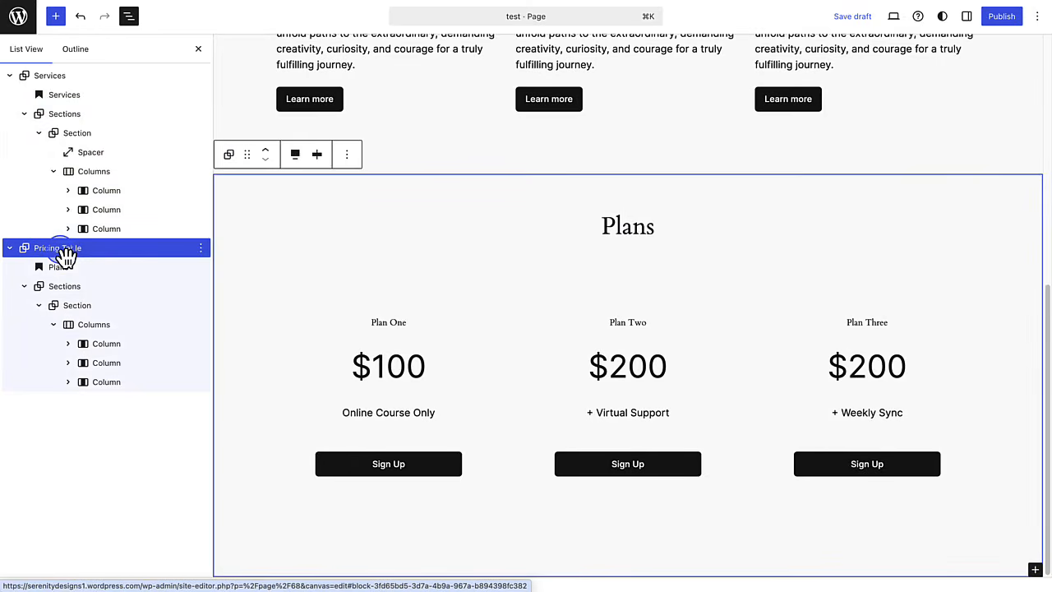
left_click(960, 164)
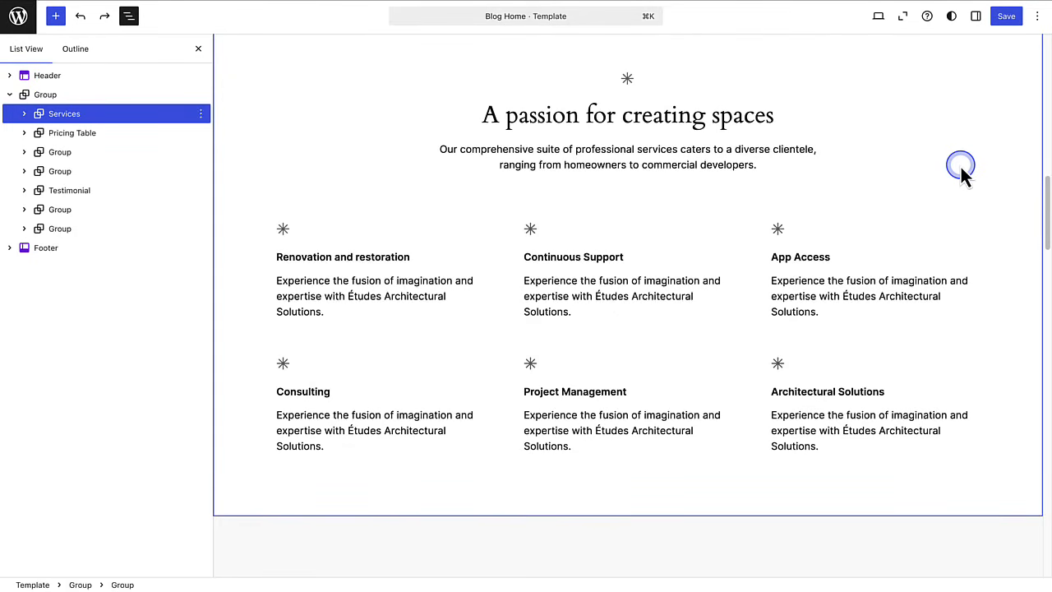
scroll(960, 164, "down", 5)
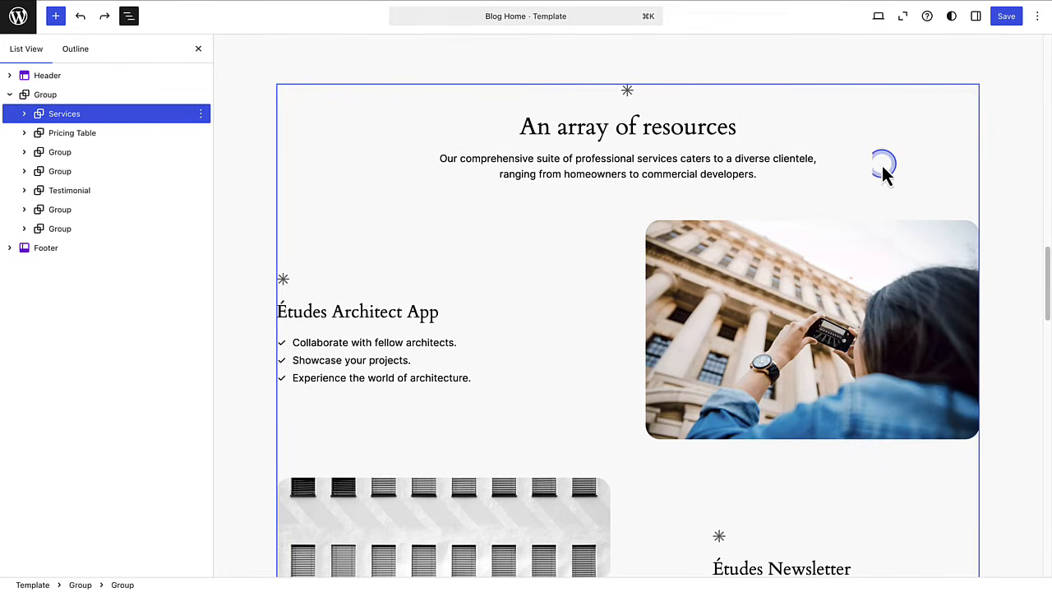
- Insert a Columns block with the 50/50 two-column layout into the template
left_click(56, 16)
left_click(32, 85)
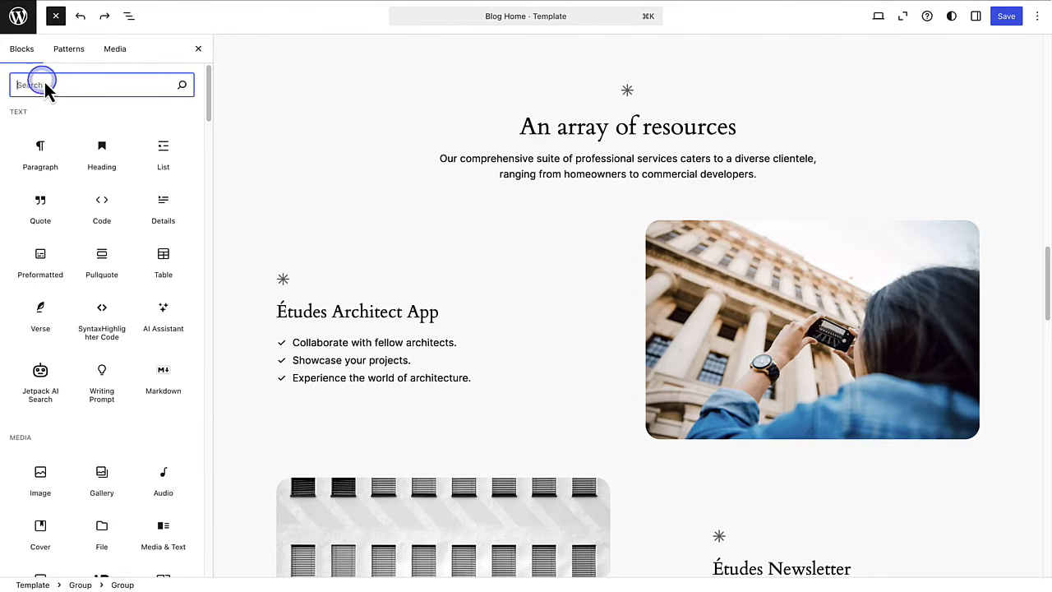
type("Columns")
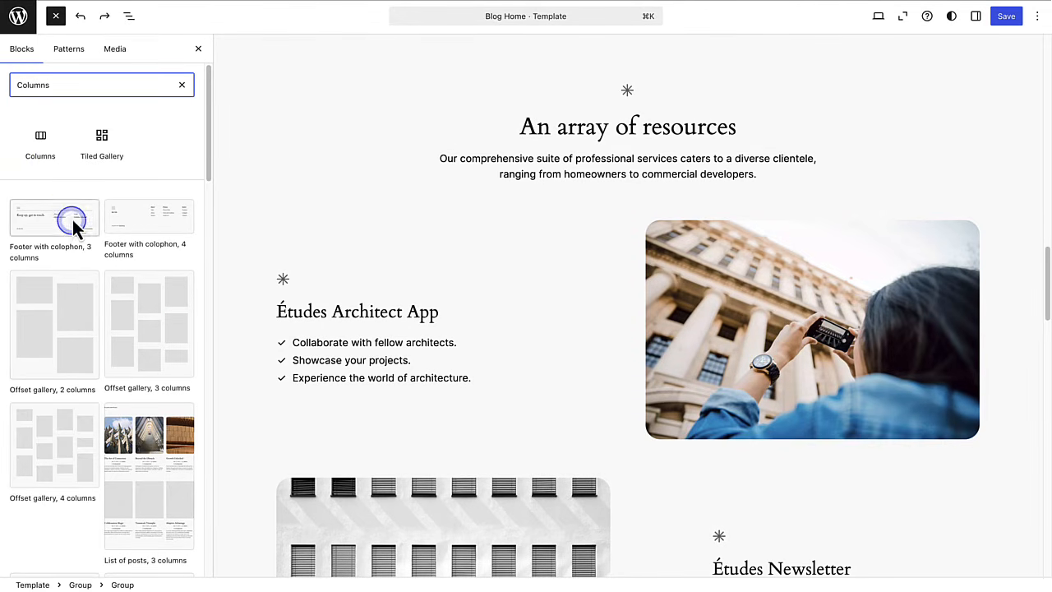
left_click(41, 144)
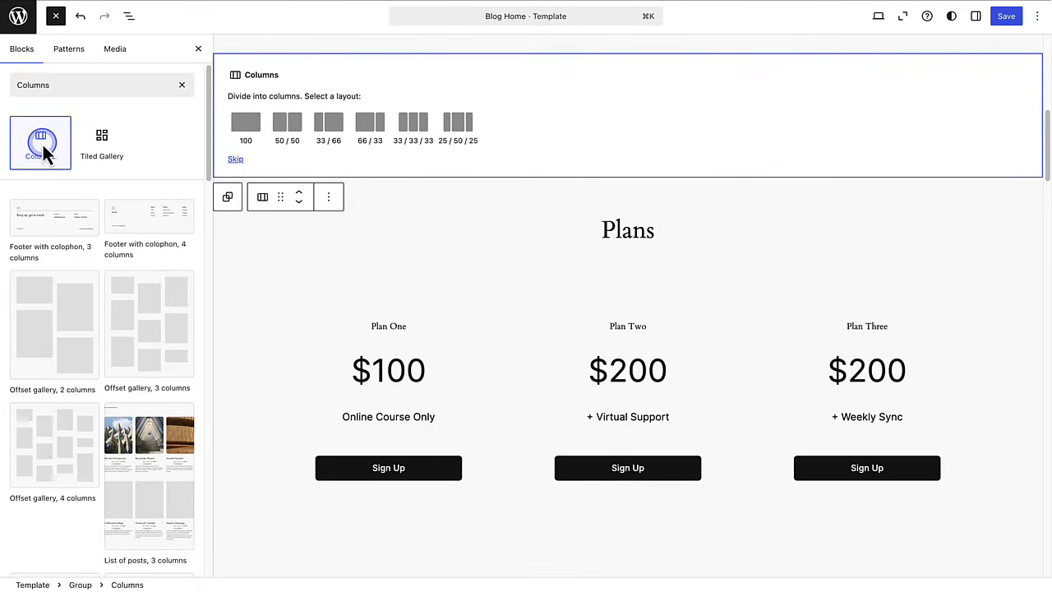
left_click(287, 128)
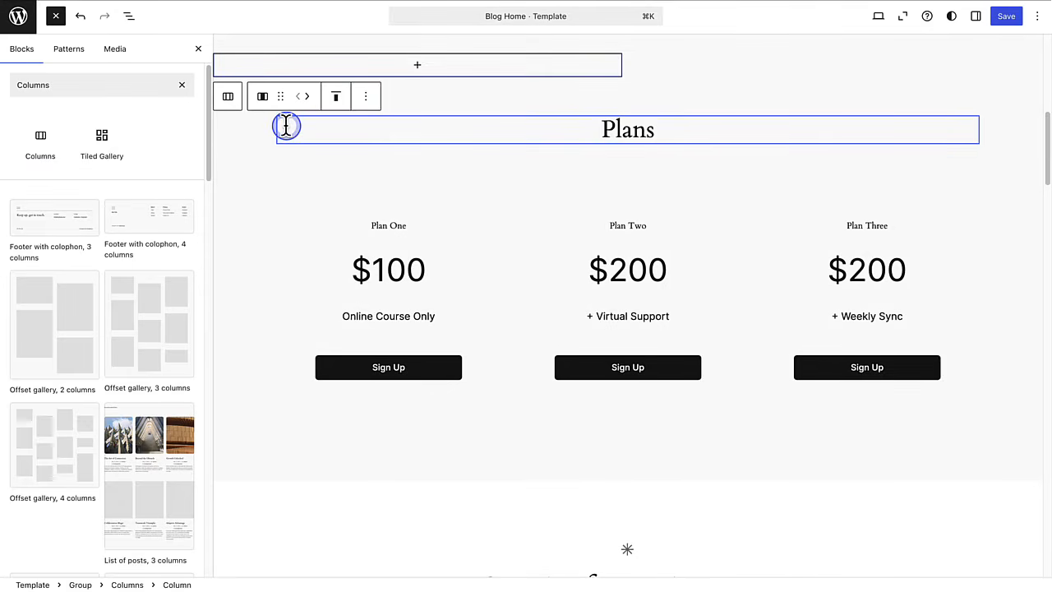
- In List View, select the right-hand Column, then the left-hand Column again
left_click(128, 15)
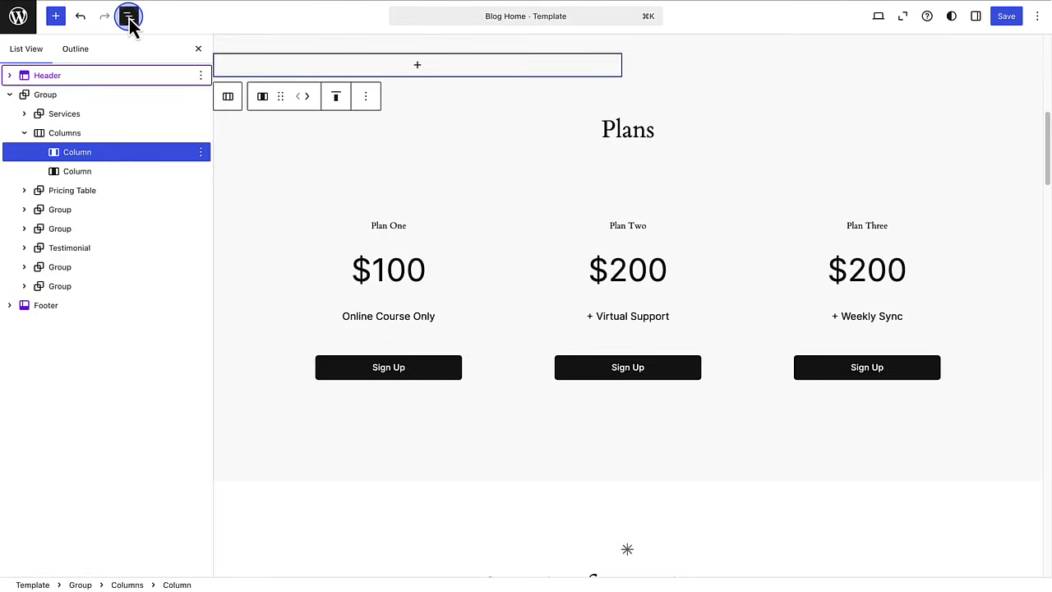
left_click(71, 170)
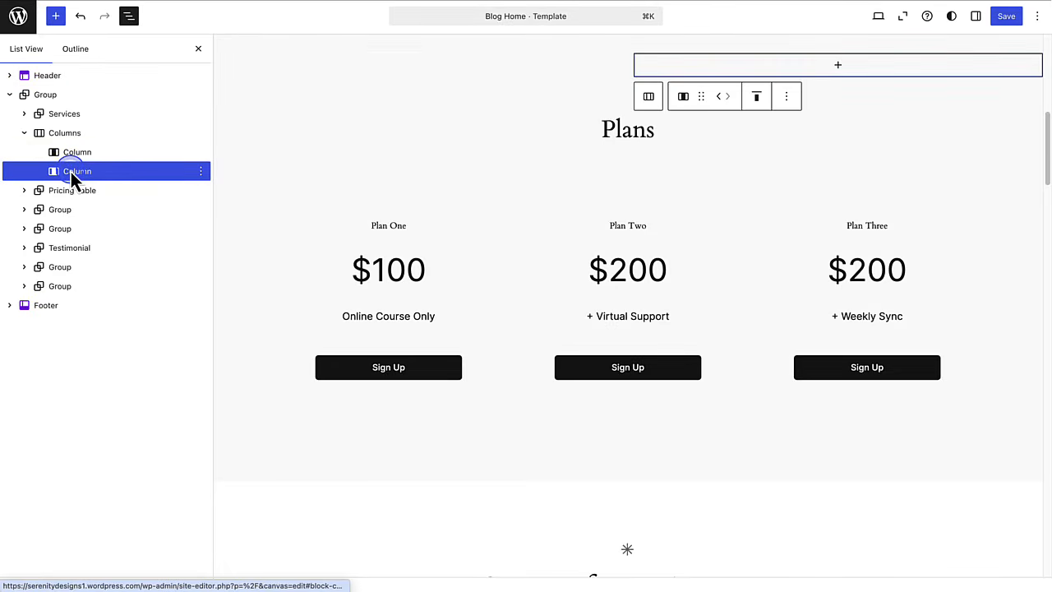
left_click(74, 155)
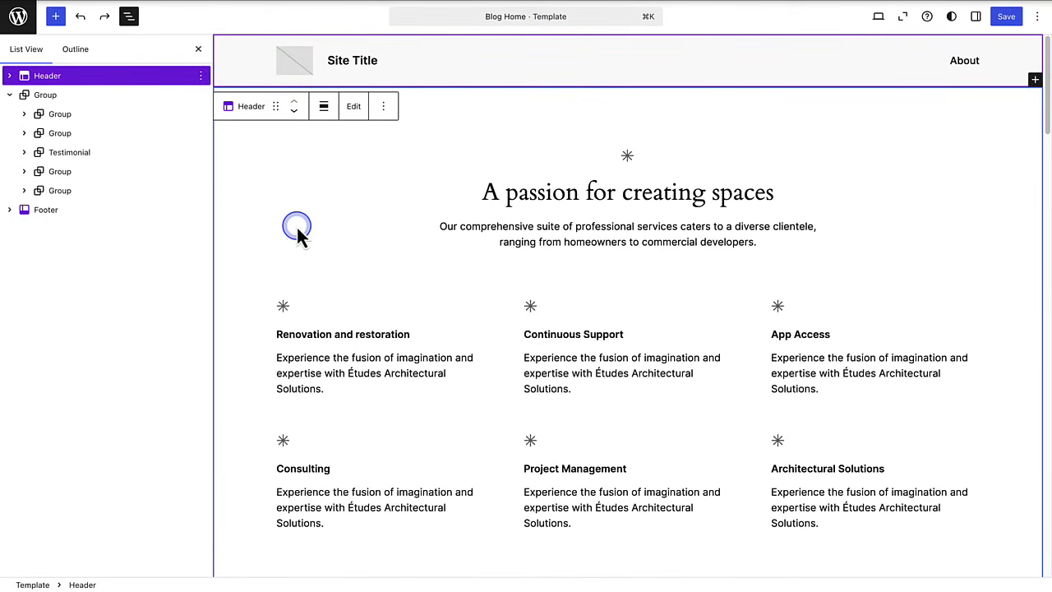
- Scroll down to the 'Watch, Read, Listen' section and select its Query Loop in List View
scroll(297, 227, "down", 3)
scroll(296, 225, "down", 3)
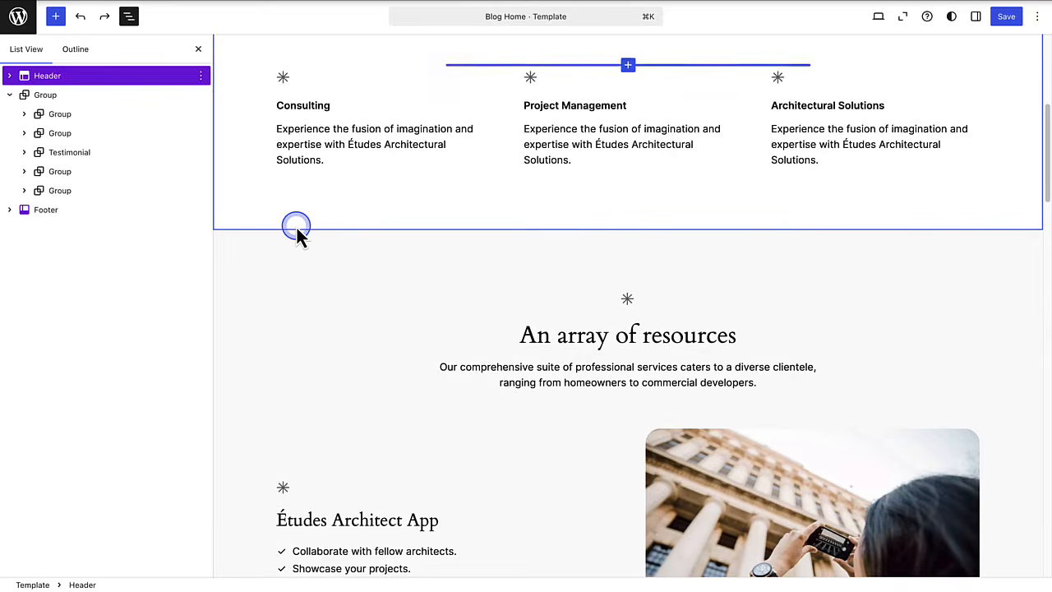
scroll(296, 228, "down", 10)
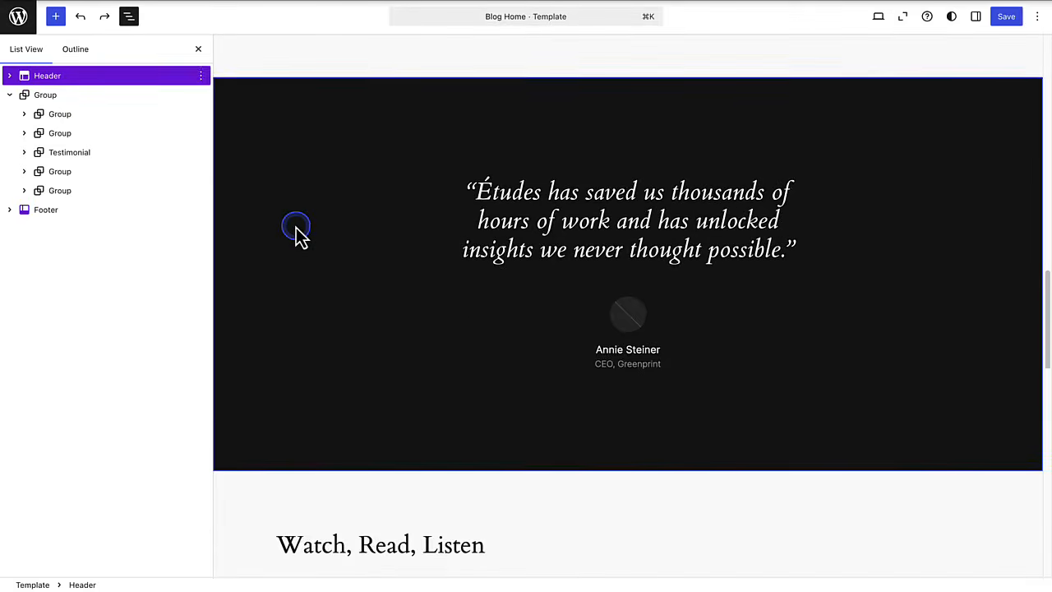
scroll(296, 227, "down", 5)
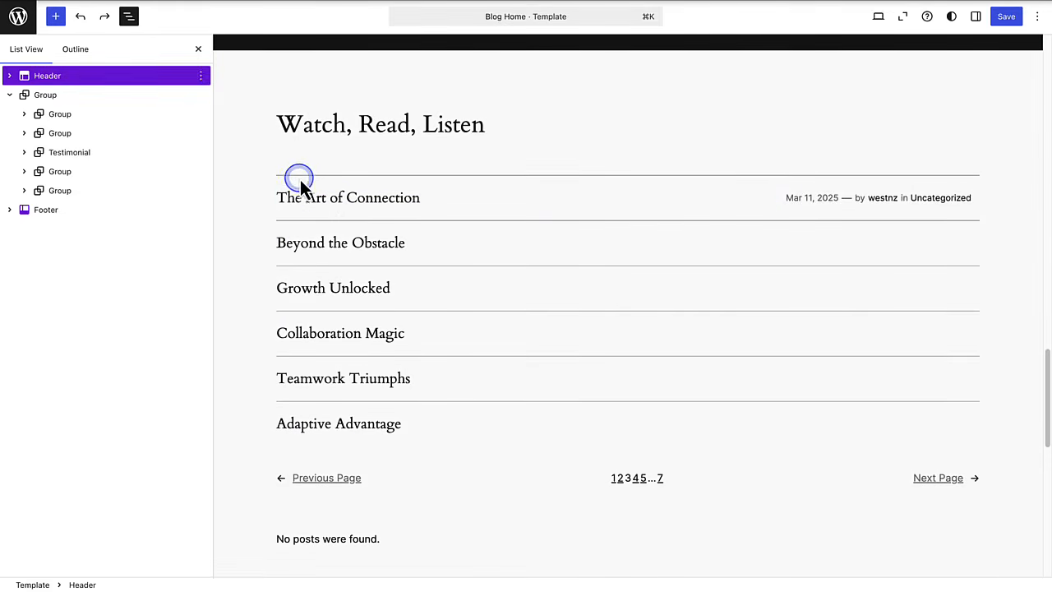
left_click(286, 168)
left_click(117, 229)
left_click(97, 229)
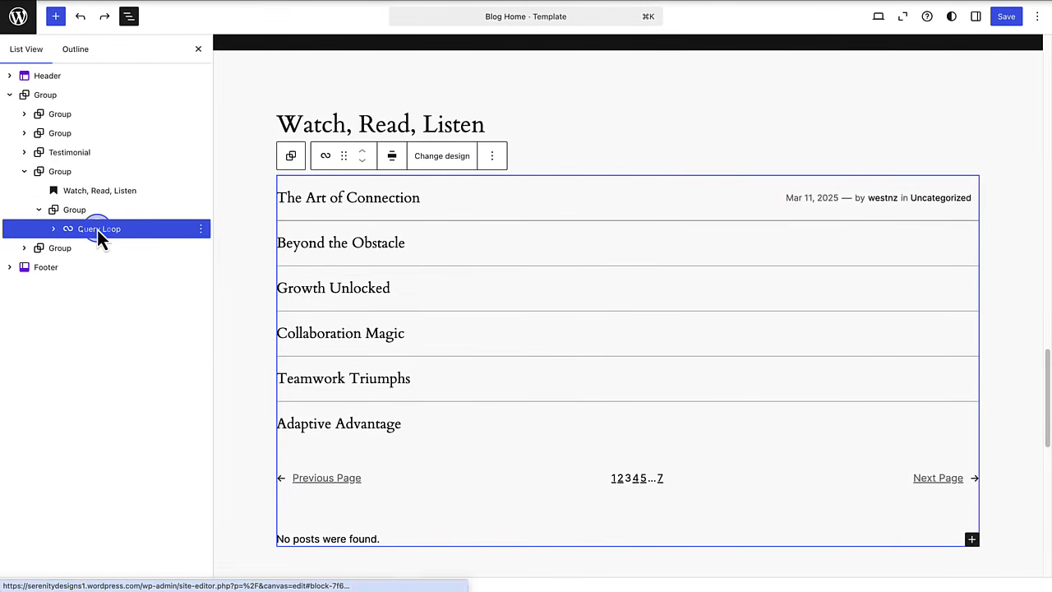
- Select the whole 'Watch, Read, Listen' group and choose Delete from its Options menu
left_click(55, 173)
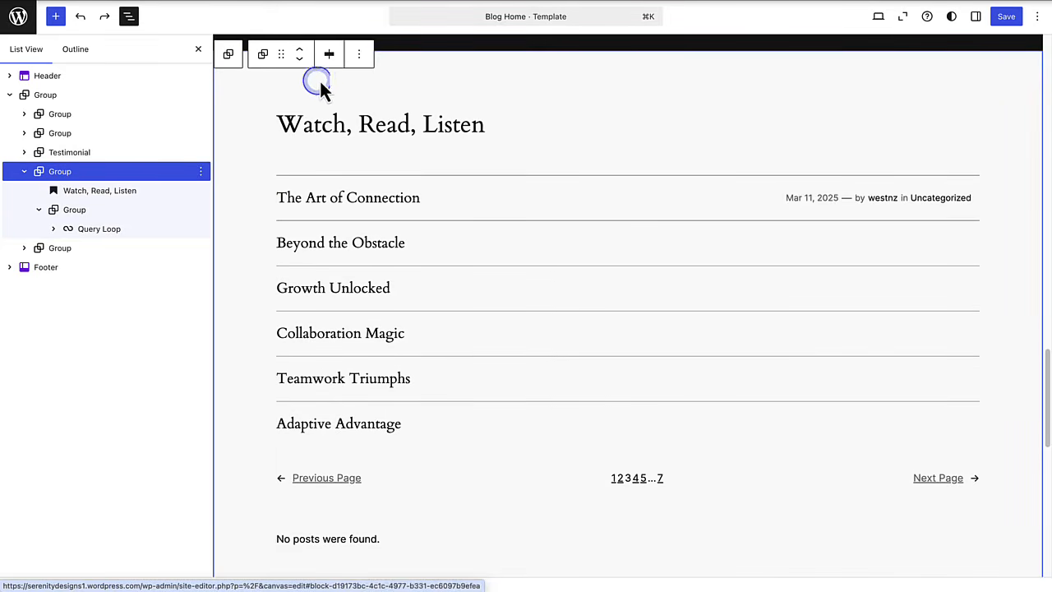
left_click(358, 56)
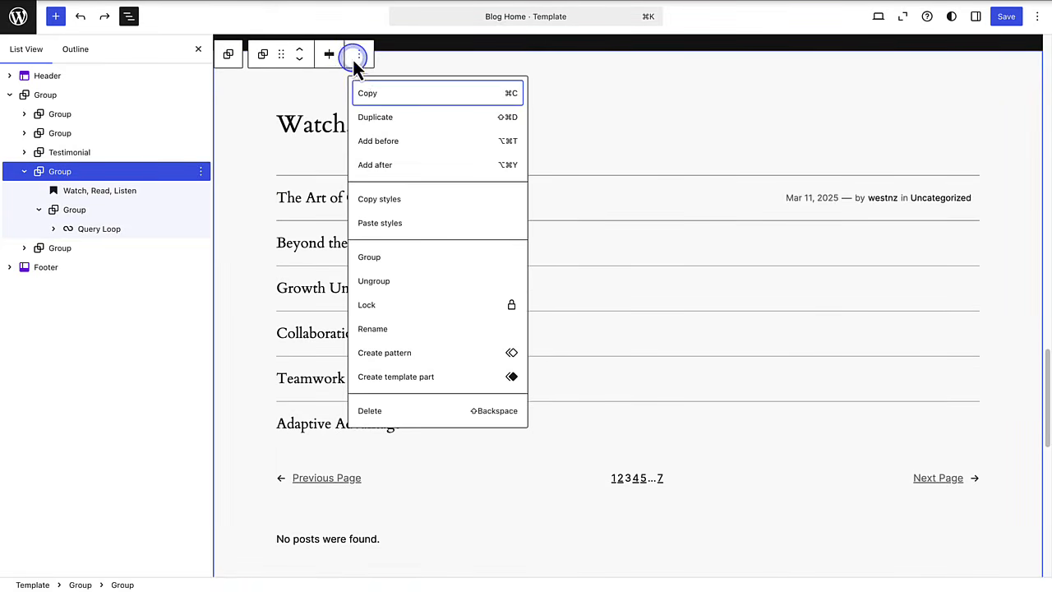
left_click(370, 410)
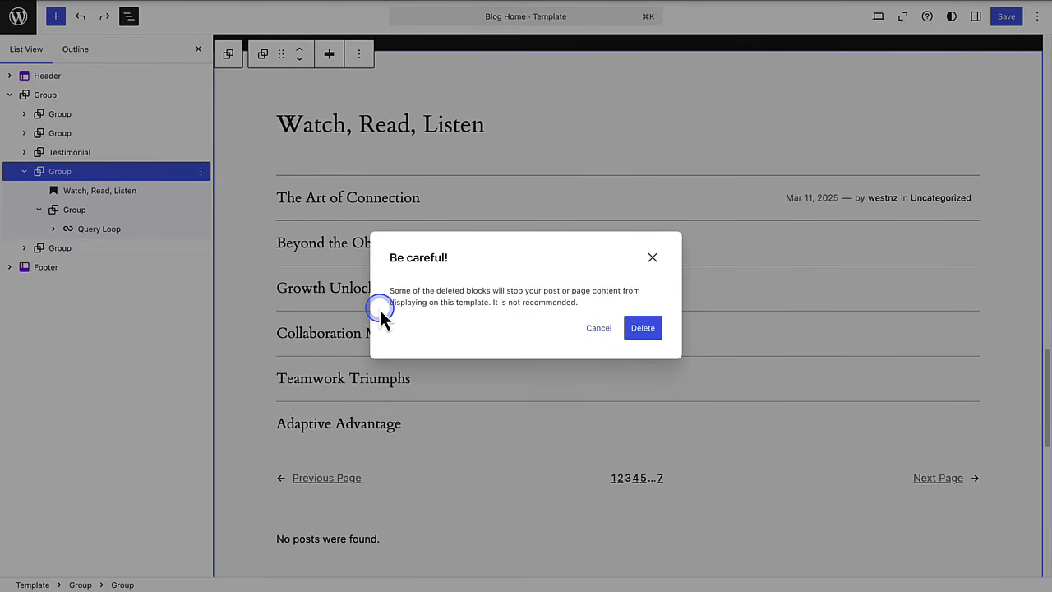
- Confirm the deletion in the 'Be careful!' warning, then select the 'A passion for creating spaces' section
left_click(643, 328)
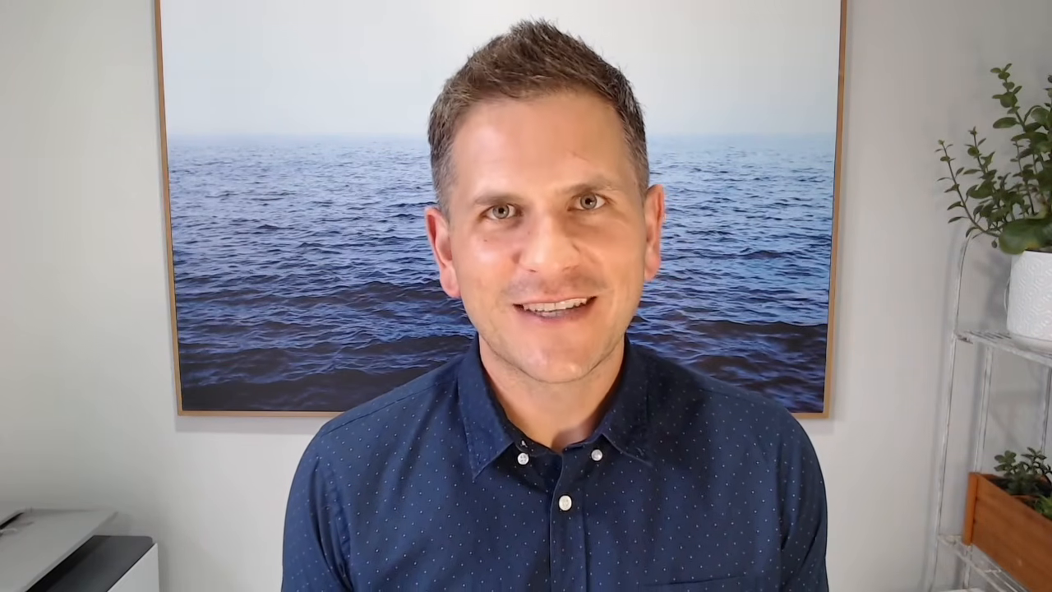
left_click(315, 197)
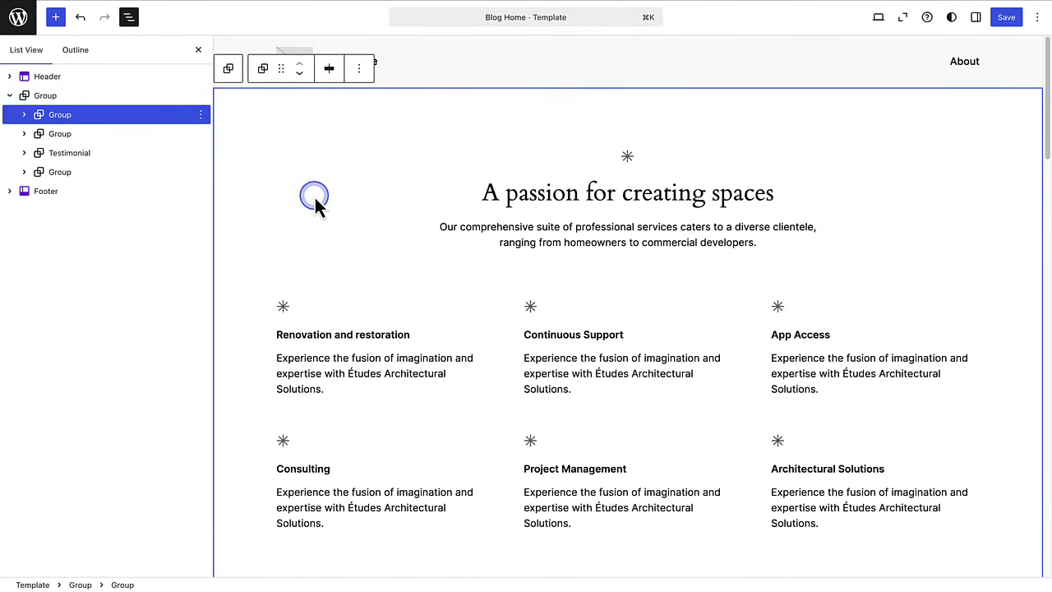
- Insert the 'Create anything' Intro 3 pattern before the 'A passion for creating spaces' section
left_click(202, 118)
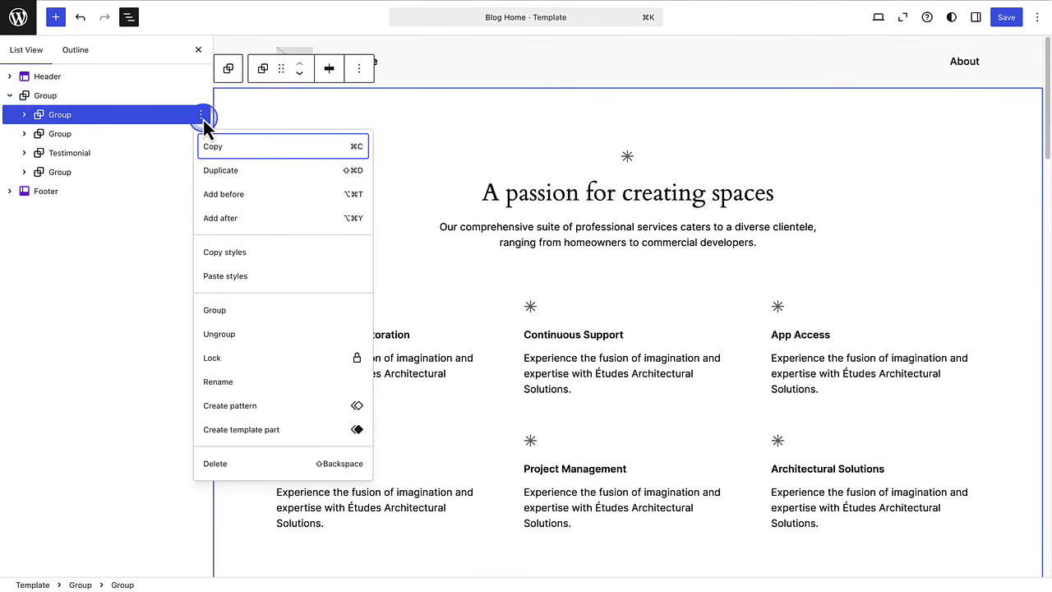
left_click(225, 199)
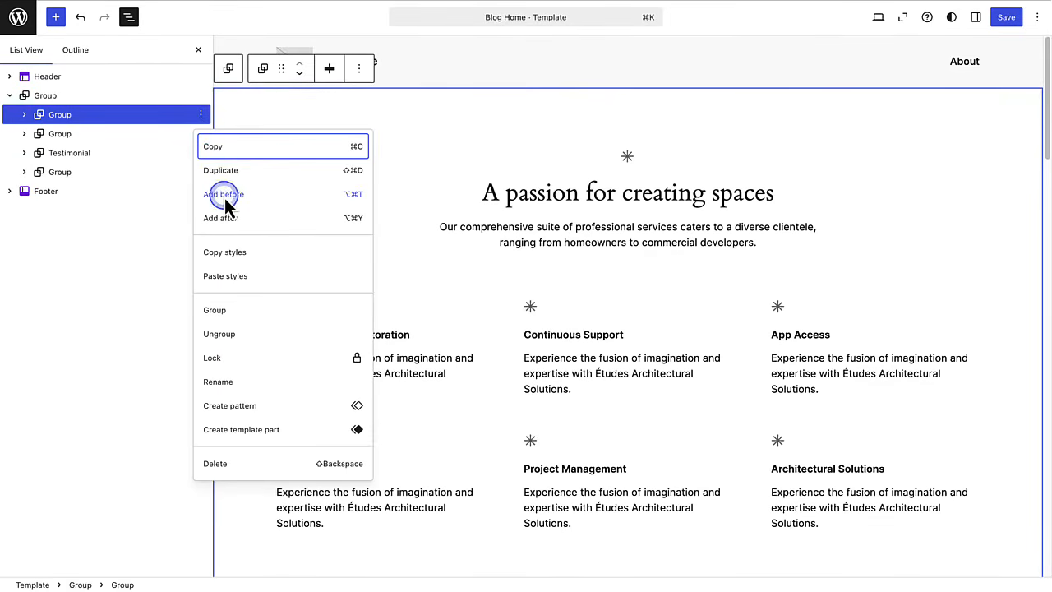
left_click(55, 19)
left_click(59, 51)
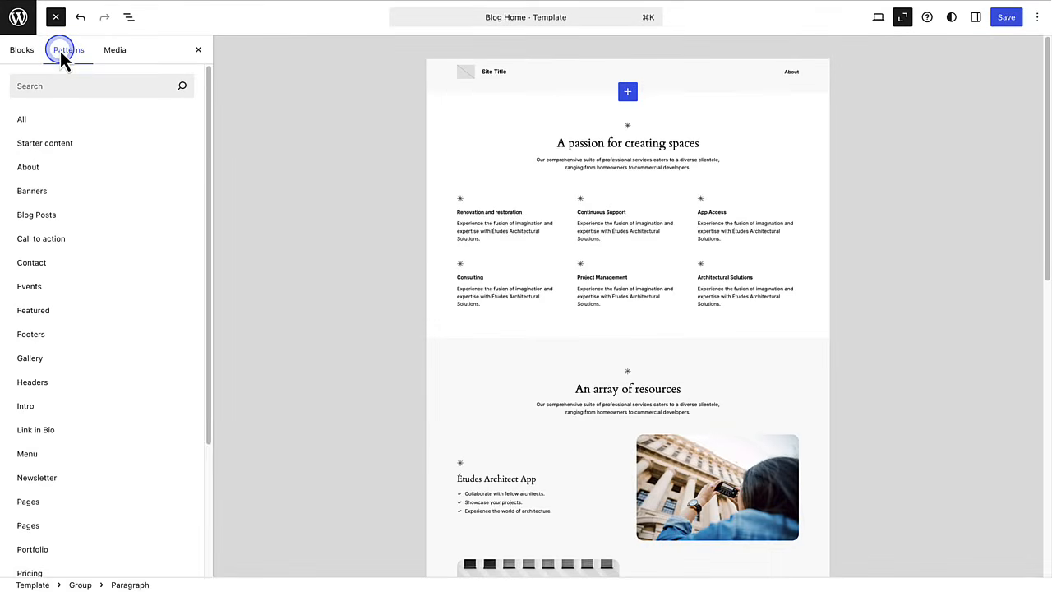
left_click(28, 406)
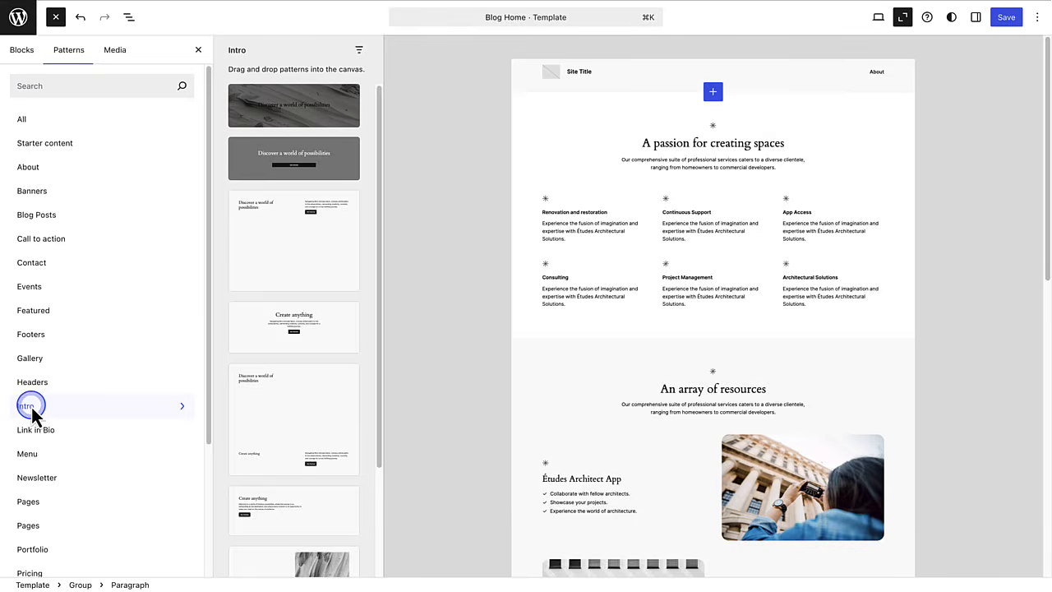
scroll(313, 390, "down", 10)
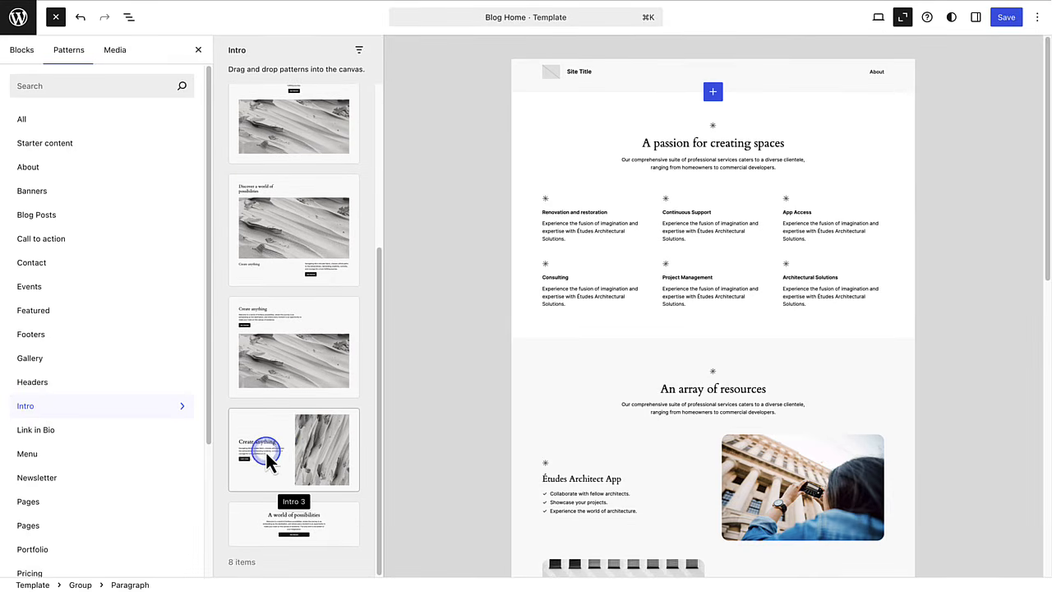
left_click(271, 454)
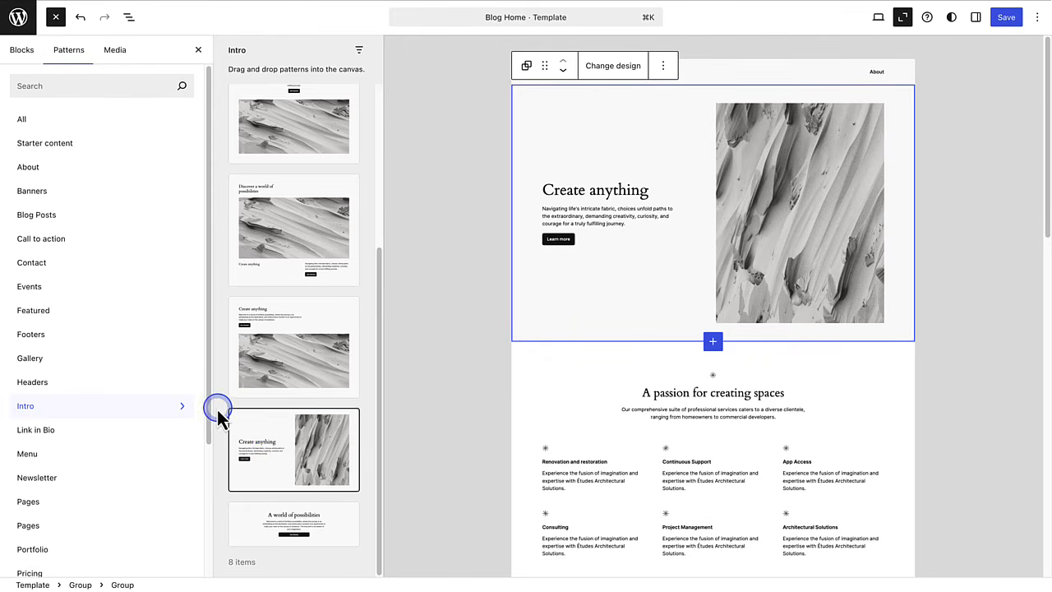
left_click_drag(209, 397, 196, 503)
- Add the 'Review: Two columns with an offset' pattern and move it below the dark testimonial quote
left_click(42, 521)
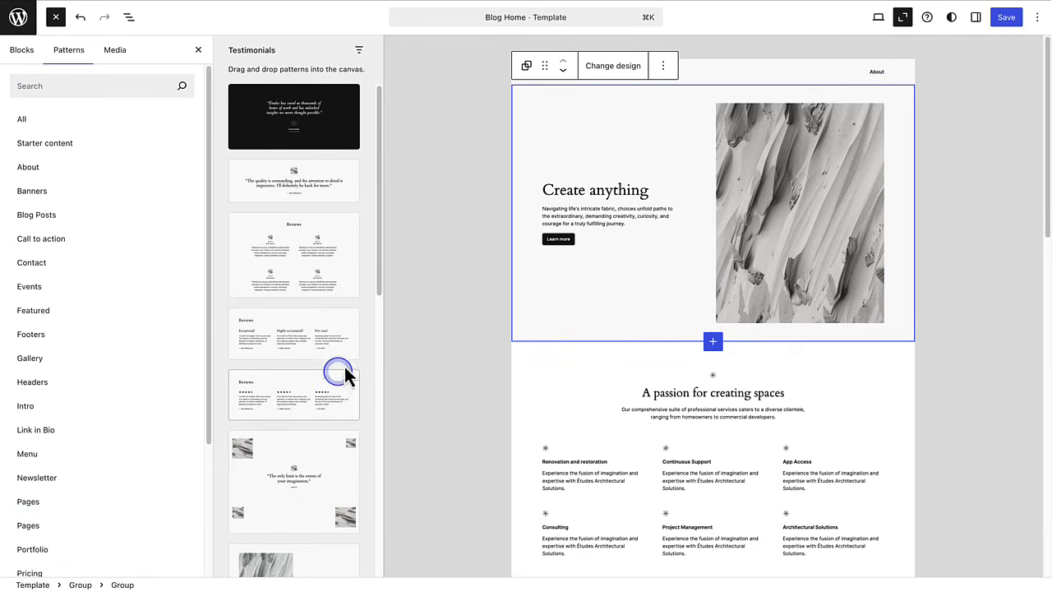
left_click_drag(381, 289, 364, 453)
left_click(279, 299)
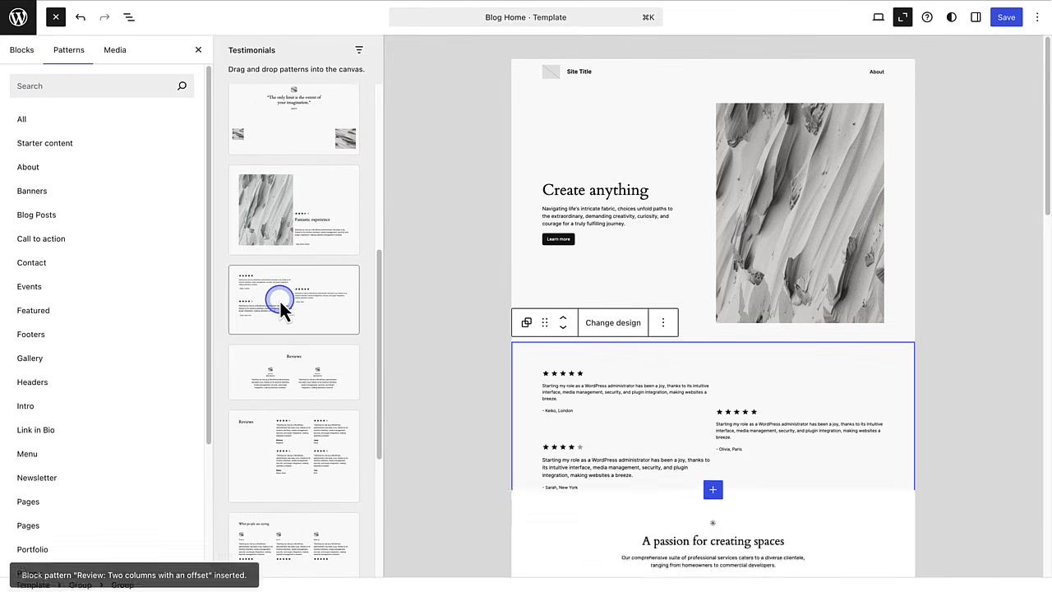
left_click(563, 328)
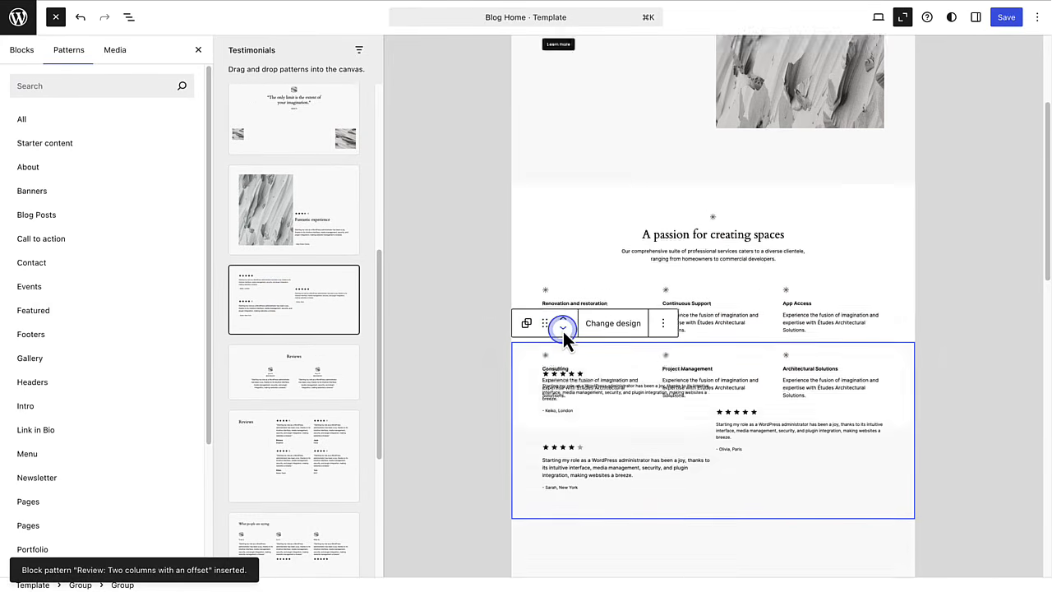
left_click(562, 328)
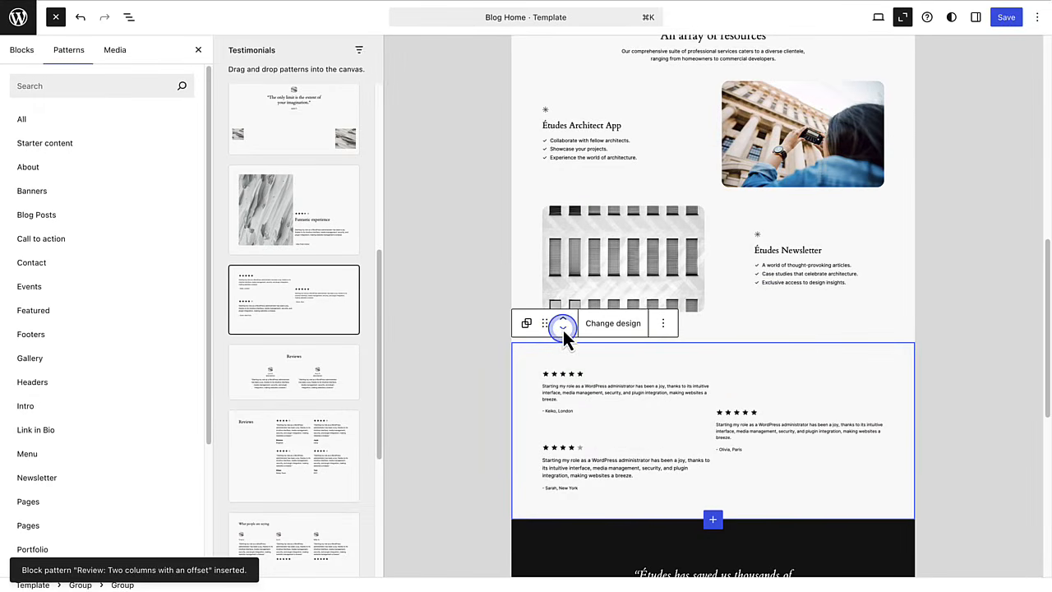
left_click(563, 327)
left_click(716, 396)
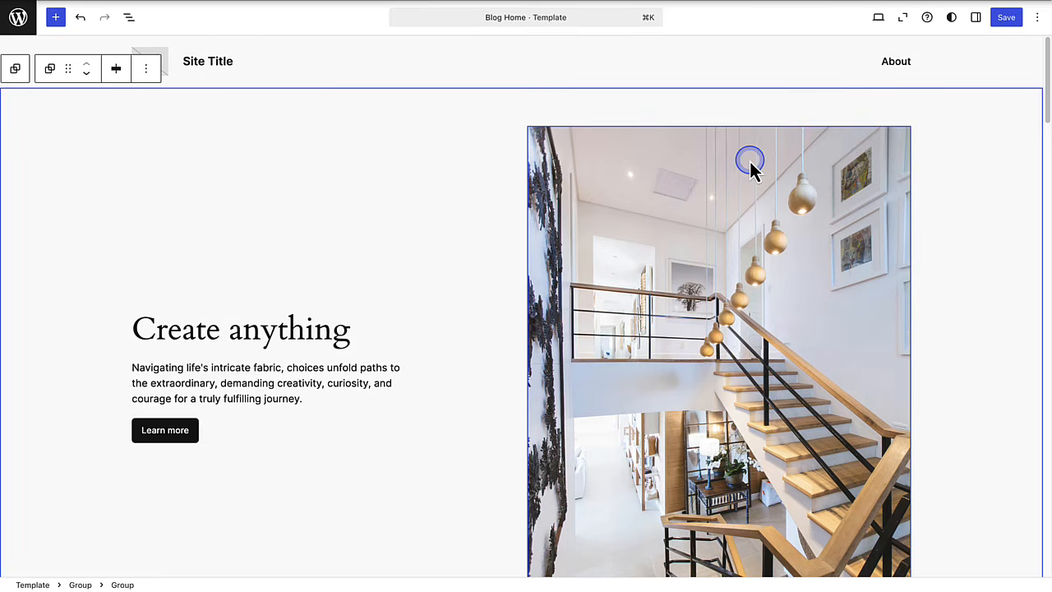
scroll(749, 161, "down", 10)
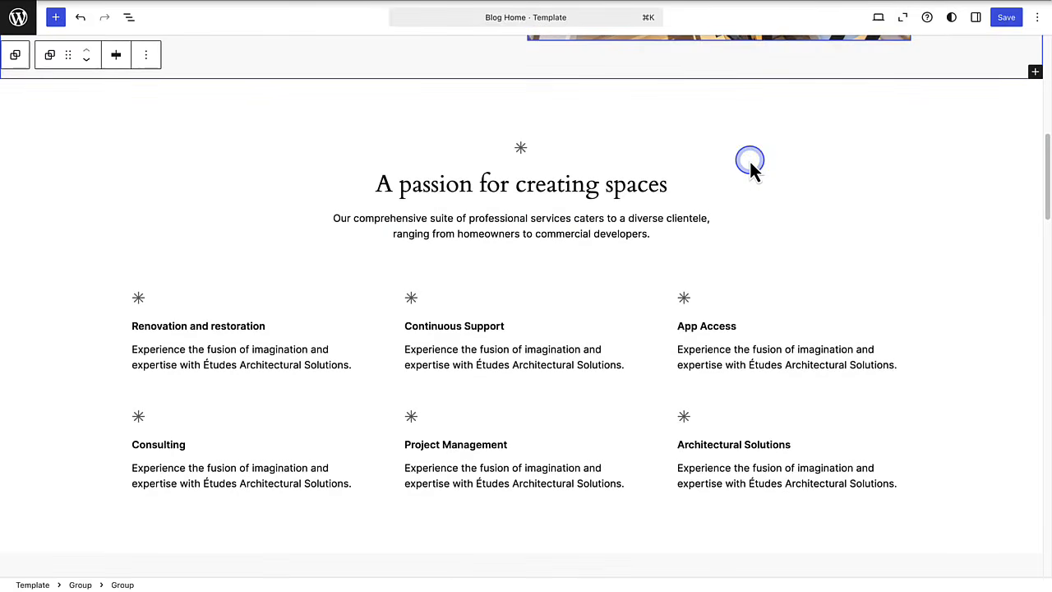
scroll(750, 161, "down", 15)
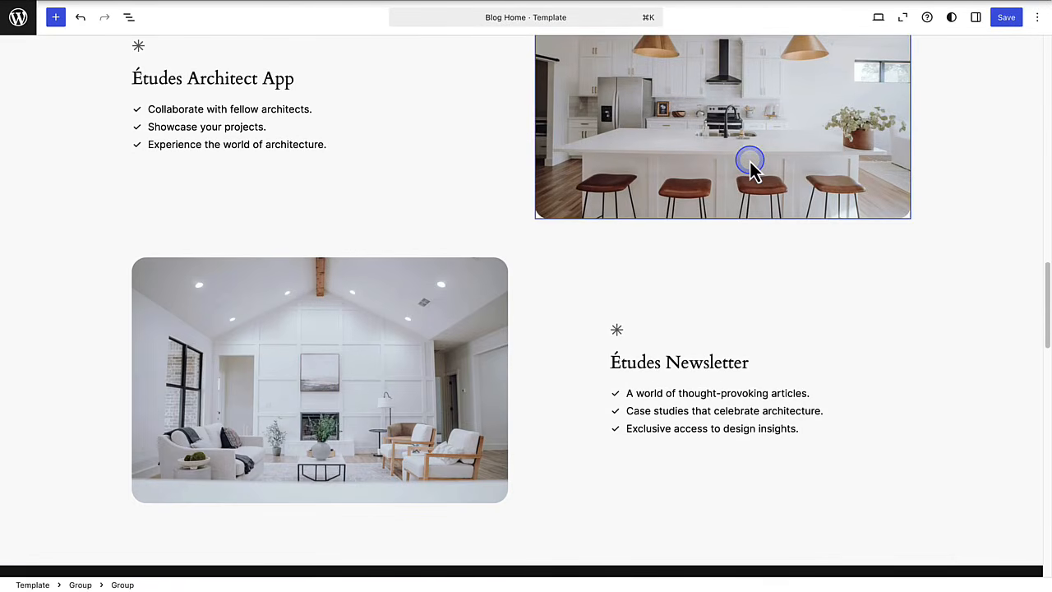
scroll(749, 161, "down", 15)
scroll(750, 161, "down", 5)
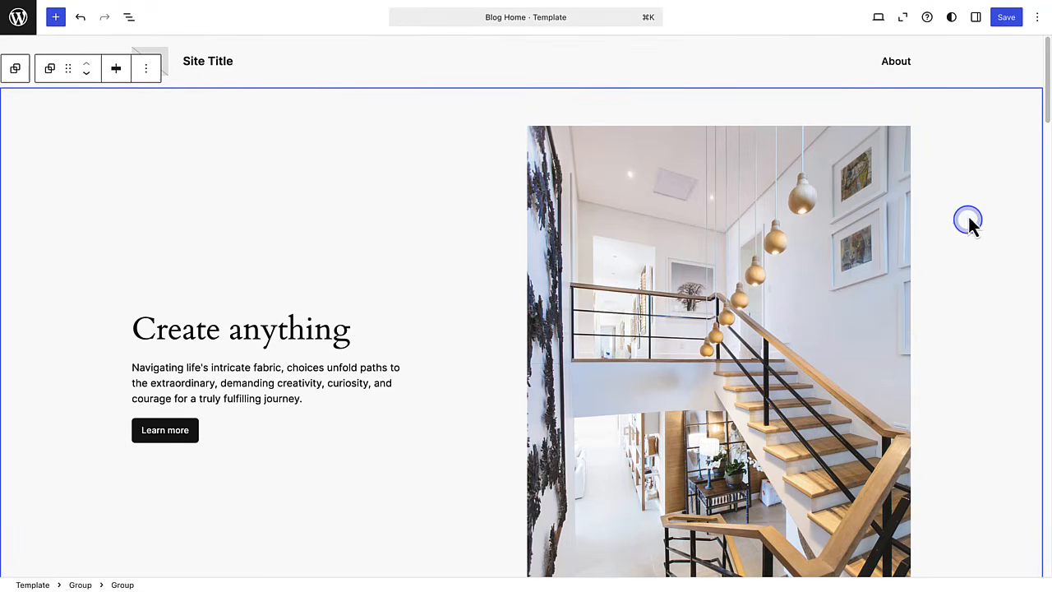
- Save the edited Blog Home template
left_click(1003, 18)
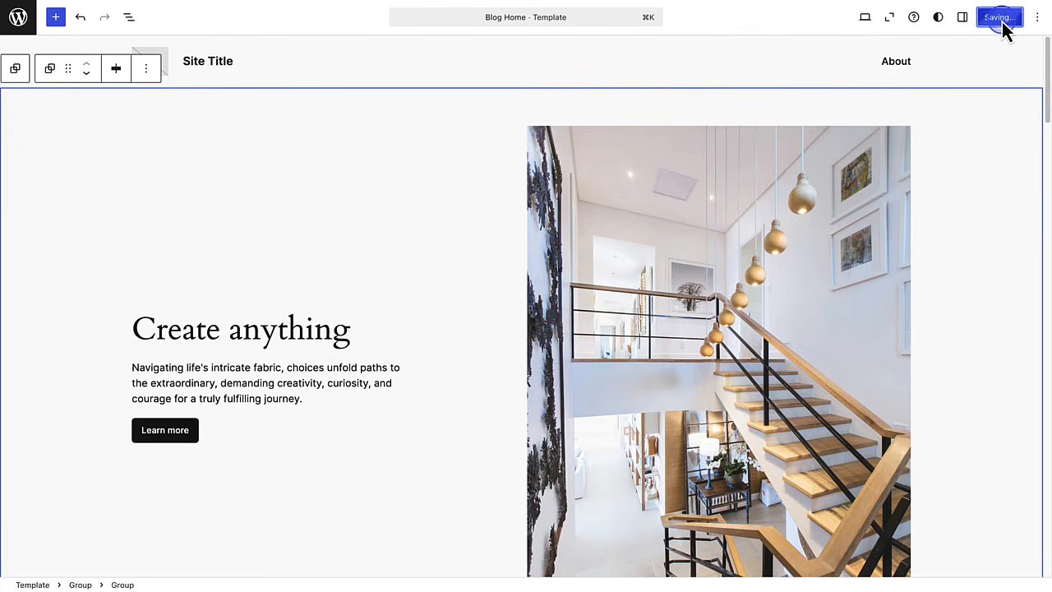